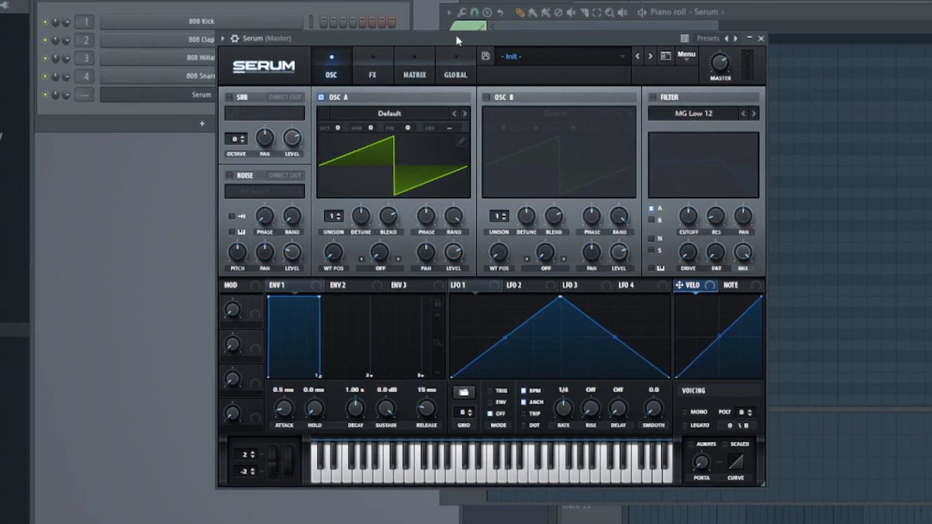
# Reset Serum to the init preset and load the Analog wavetable Basic Shapes into OSC A.
pyautogui.click(687, 54)
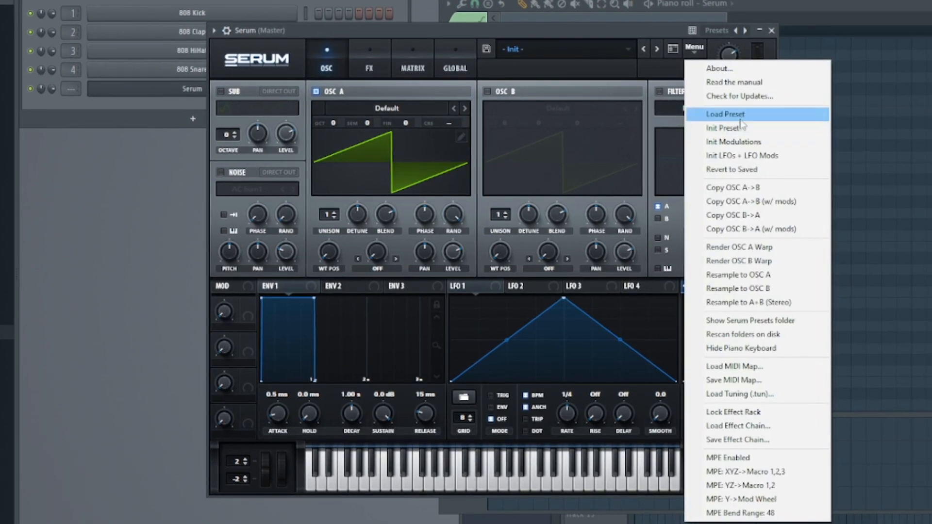
pyautogui.click(741, 127)
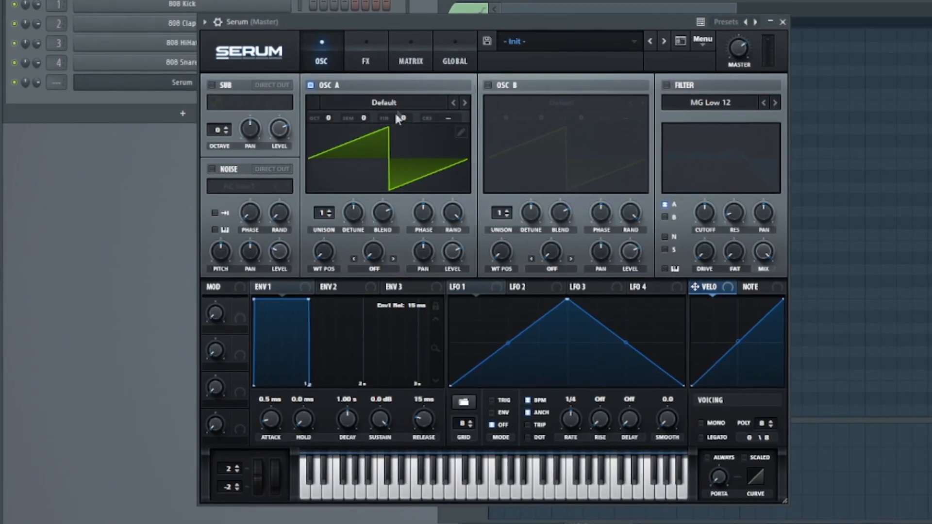
pyautogui.click(399, 103)
pyautogui.moveTo(387, 118)
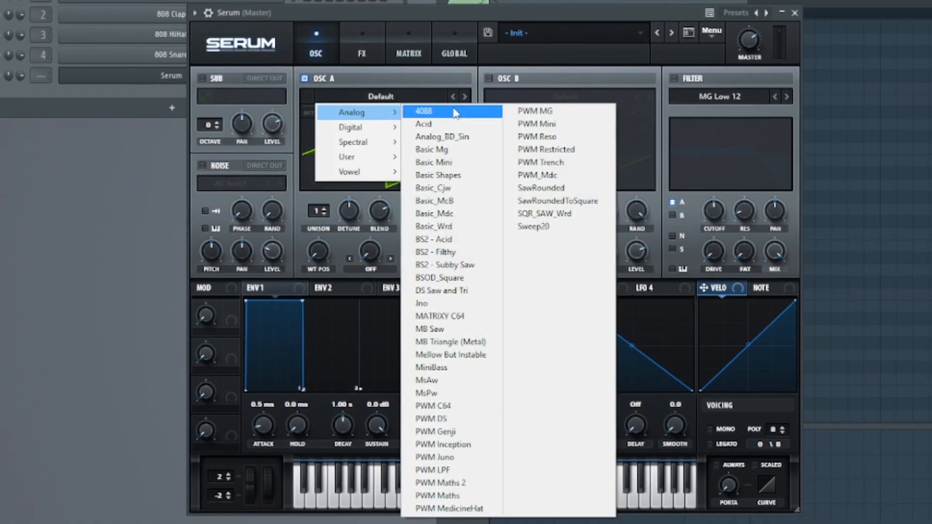
pyautogui.click(438, 175)
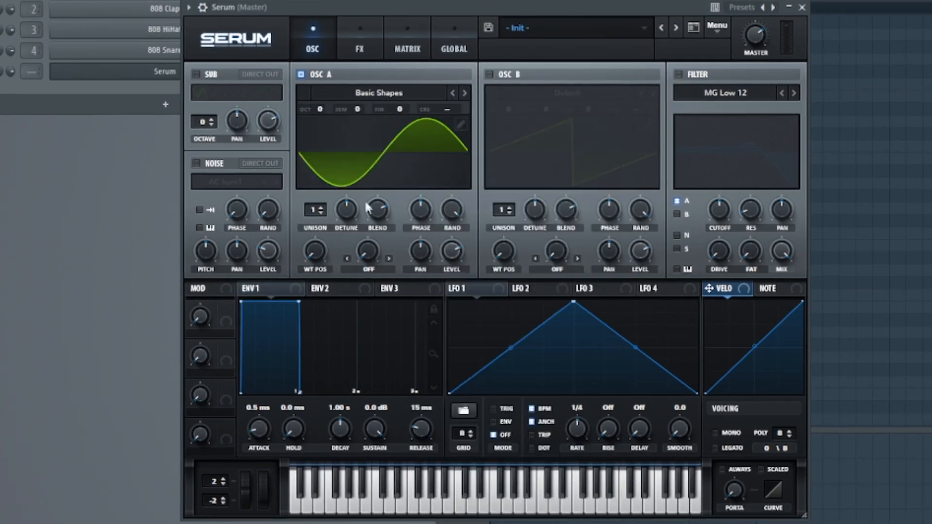
# Set OSC A's octave to -2 and turn its phase and random phase all the way down.
pyautogui.moveTo(322, 108); pyautogui.dragTo(313, 135)
pyautogui.moveTo(424, 211); pyautogui.dragTo(439, 354)
pyautogui.moveTo(450, 206); pyautogui.dragTo(445, 408)
# Enable OSC B, load the Analog wavetable Basic Shapes into it, and turn its phase all the way down.
pyautogui.click(489, 74)
pyautogui.click(559, 92)
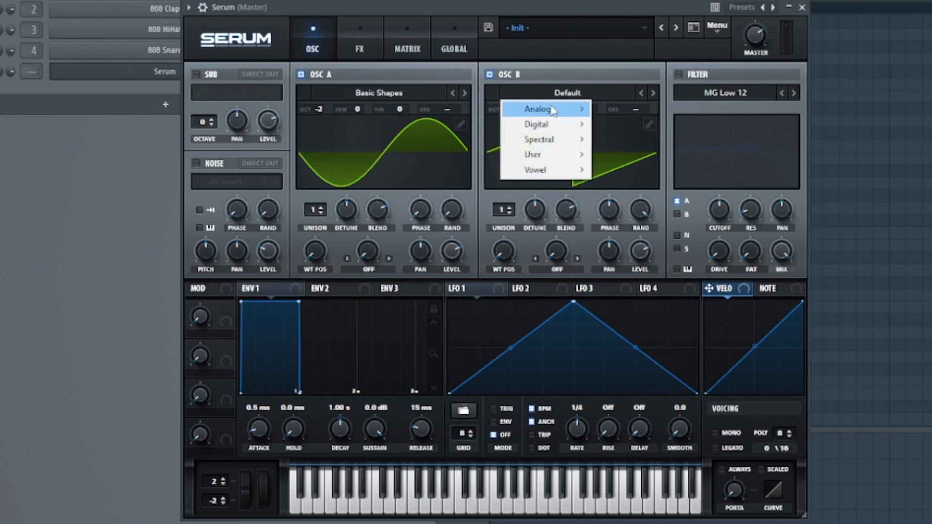
pyautogui.moveTo(554, 110)
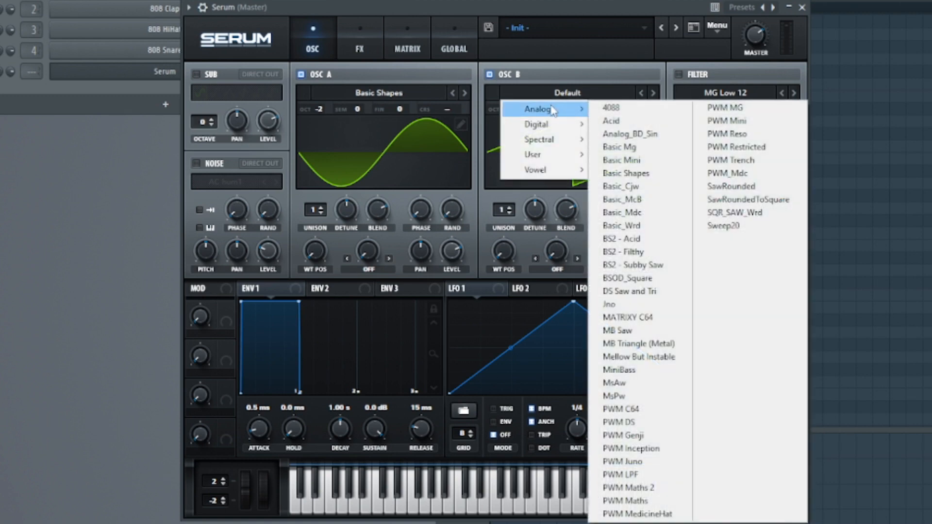
pyautogui.click(654, 176)
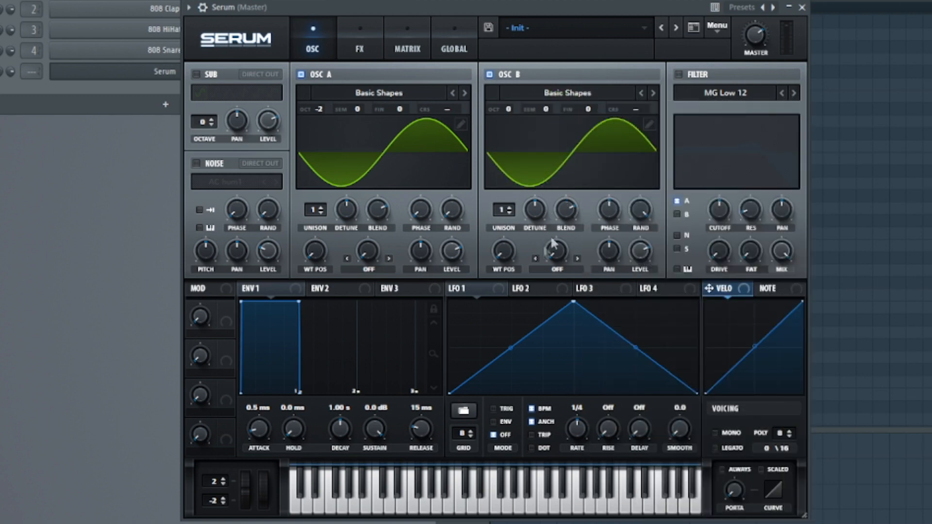
pyautogui.moveTo(612, 209); pyautogui.dragTo(640, 372)
# Set OSC A's warp mode to FM (from B), raise the warp amount to a bit under half, and play a test note.
pyautogui.click(370, 273)
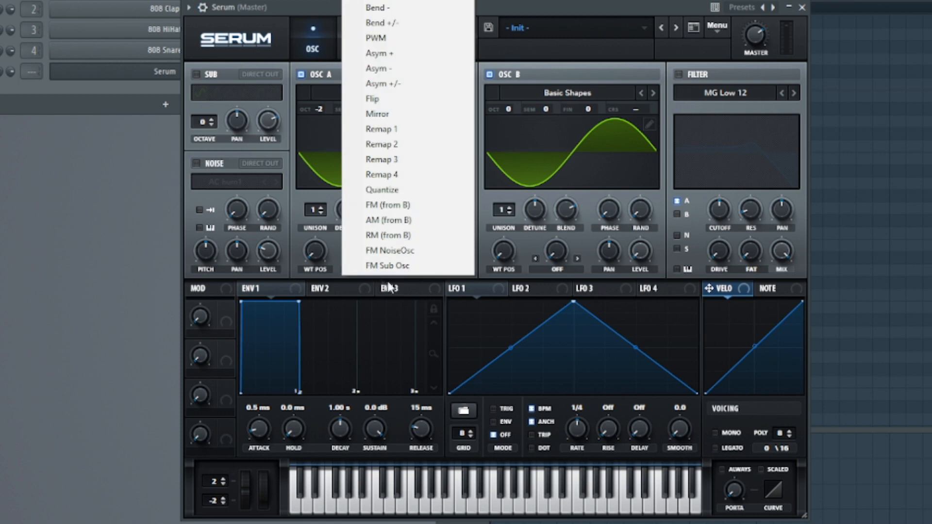
pyautogui.click(407, 206)
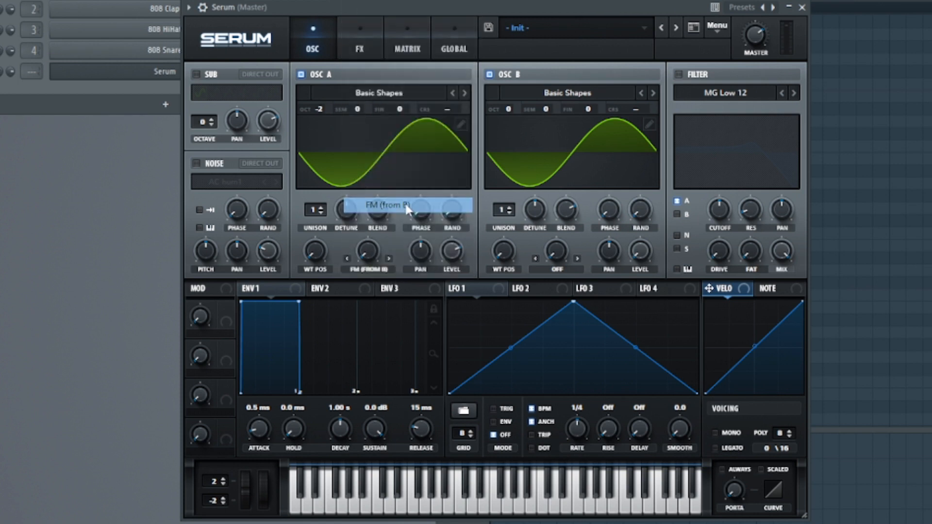
pyautogui.moveTo(367, 251); pyautogui.dragTo(391, 217)
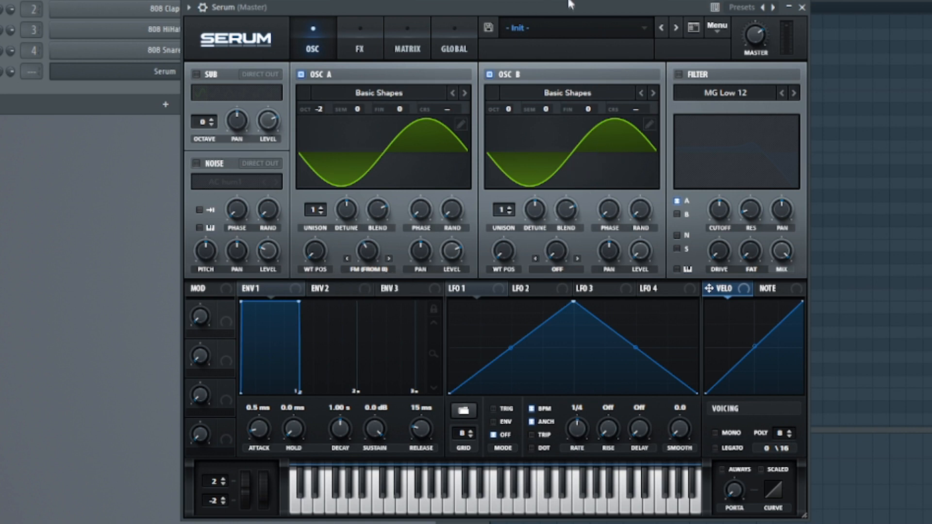
pyautogui.moveTo(573, 5); pyautogui.dragTo(577, 0)
pyautogui.press('c')
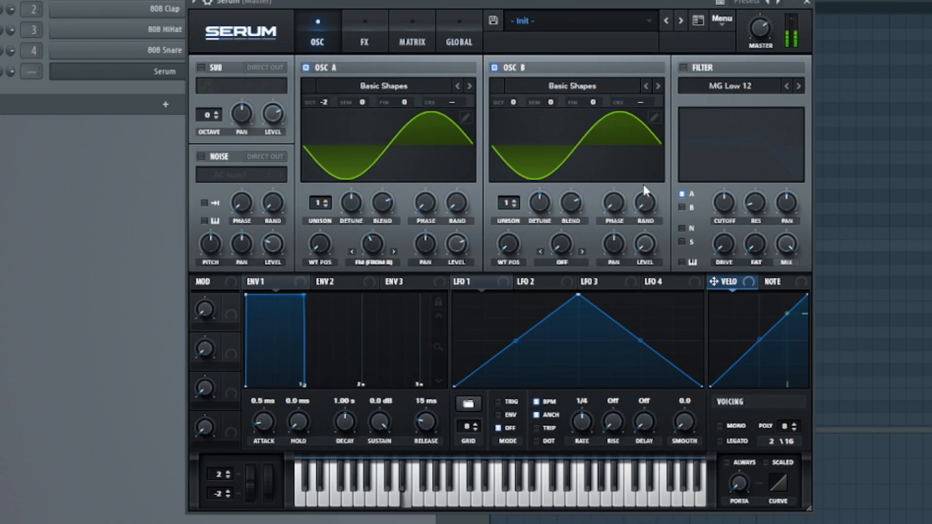
# Enable the sub oscillator with octave -2 and a triangle waveform.
pyautogui.click(201, 68)
pyautogui.moveTo(209, 115); pyautogui.dragTo(200, 124)
pyautogui.click(236, 88)
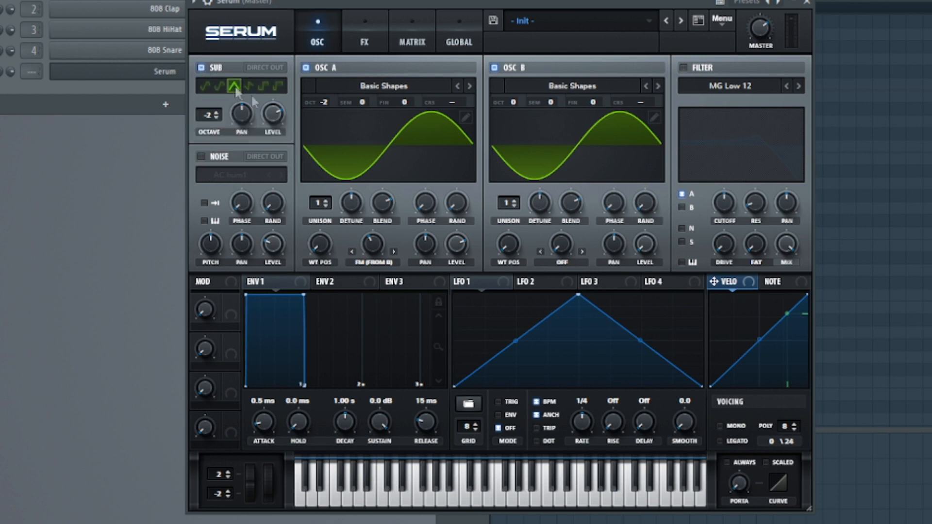
# Enable the MG Low 12 filter and route OSC B, the noise and the sub through it.
pyautogui.click(683, 67)
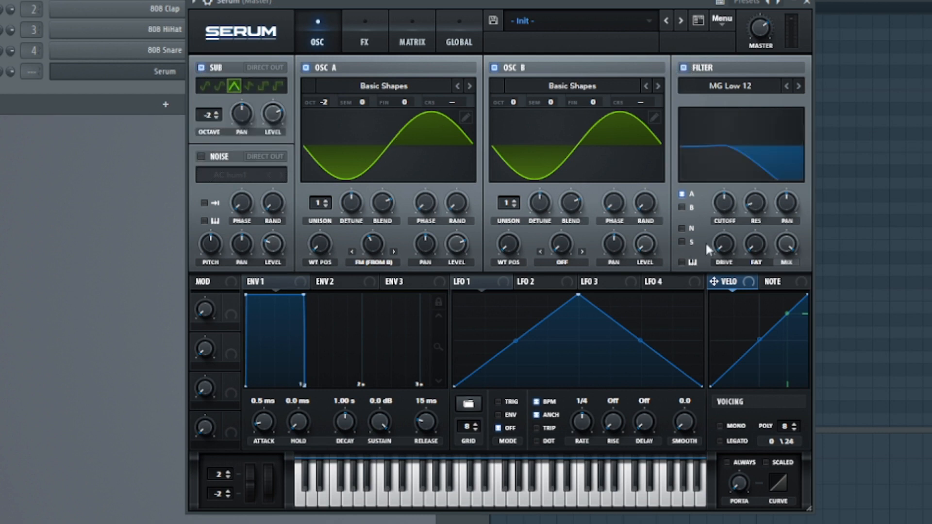
pyautogui.click(682, 207)
pyautogui.click(683, 242)
# Enable the noise oscillator, lower its level to about 6%, load the Analog noise AlphaNz, and play a test note.
pyautogui.click(201, 157)
pyautogui.moveTo(274, 253); pyautogui.dragTo(274, 277)
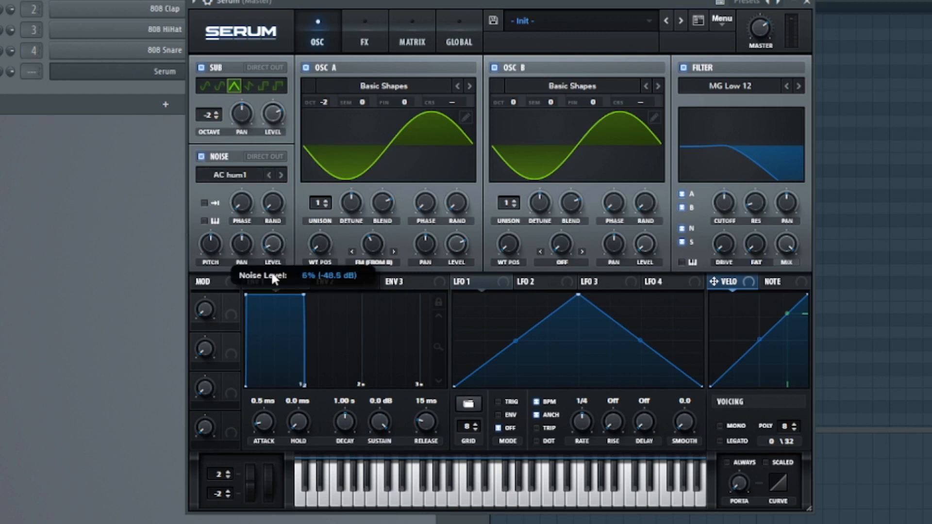
pyautogui.click(269, 179)
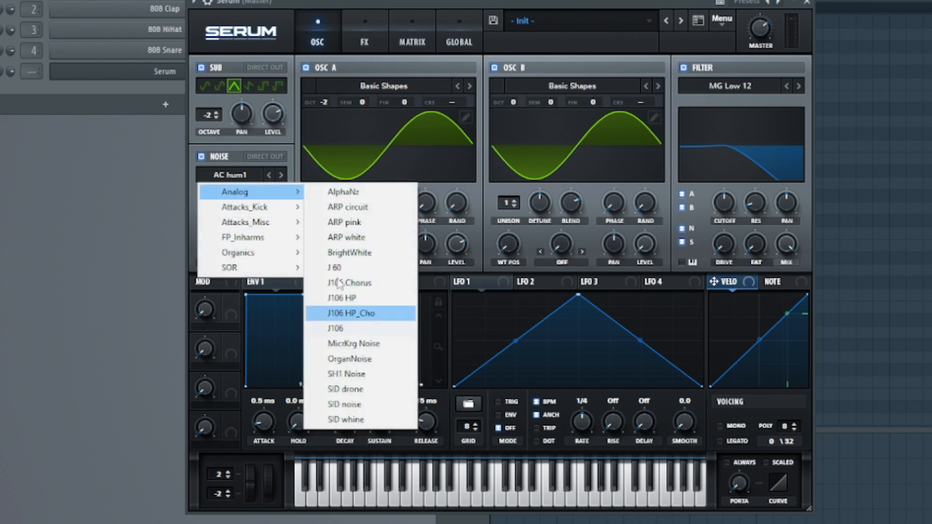
pyautogui.click(373, 192)
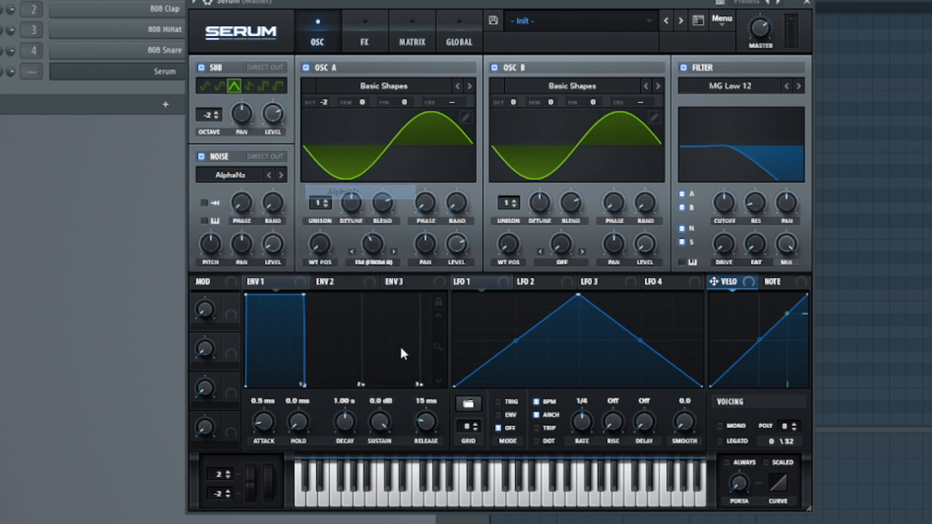
pyautogui.press('c')
# Raise the filter cutoff and settle the noise level at about 6%.
pyautogui.moveTo(277, 245)
pyautogui.mouseDown()
pyautogui.moveTo(305, 231)
pyautogui.moveTo(291, 242)
pyautogui.mouseUp()
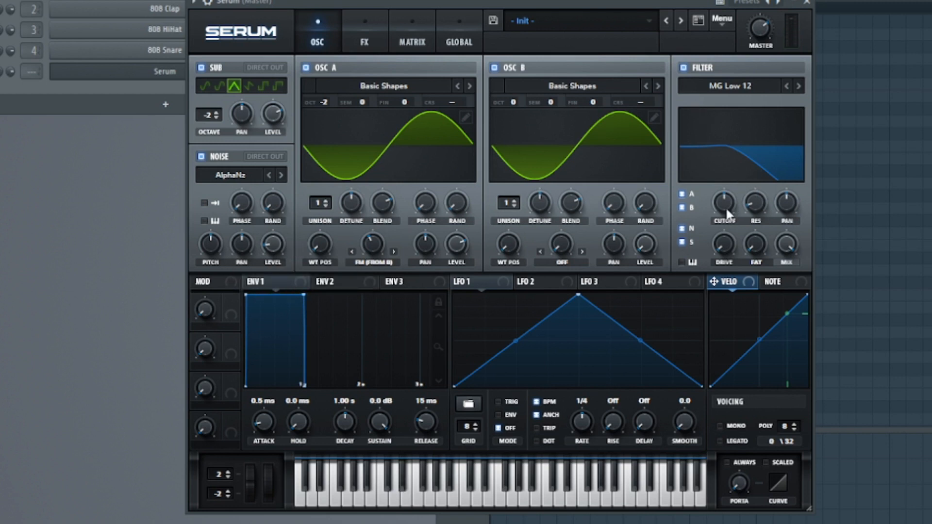
pyautogui.moveTo(718, 216); pyautogui.dragTo(720, 202)
pyautogui.moveTo(279, 248)
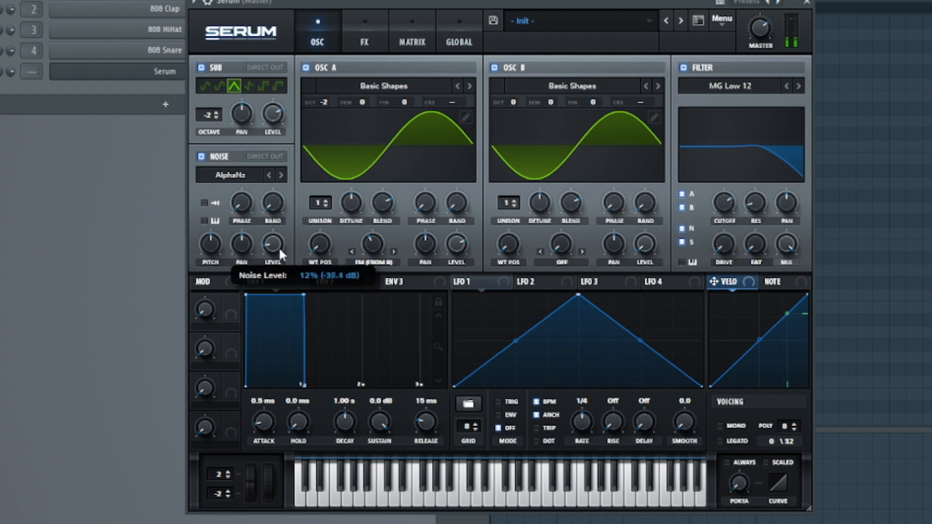
pyautogui.moveTo(278, 255); pyautogui.dragTo(278, 250)
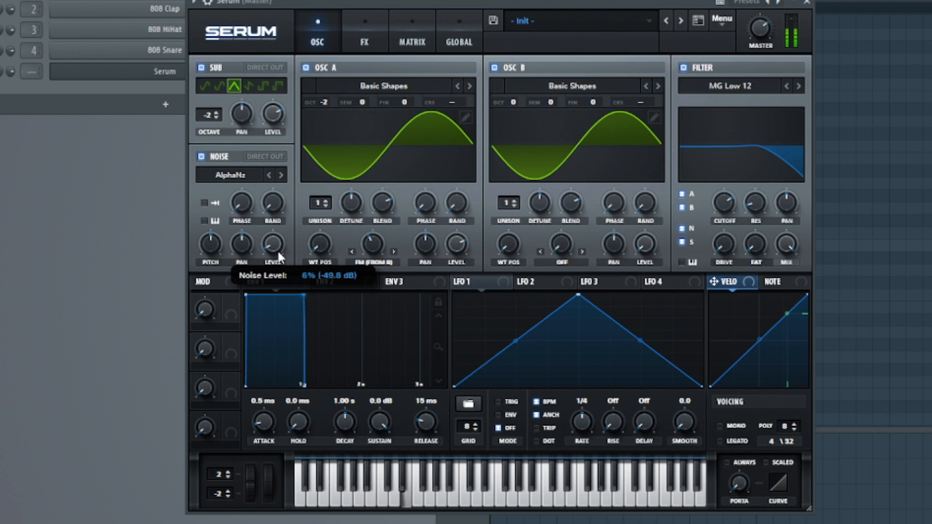
# Raise the filter's resonance and drive, and fine-tune the noise level.
pyautogui.moveTo(753, 202); pyautogui.dragTo(752, 193)
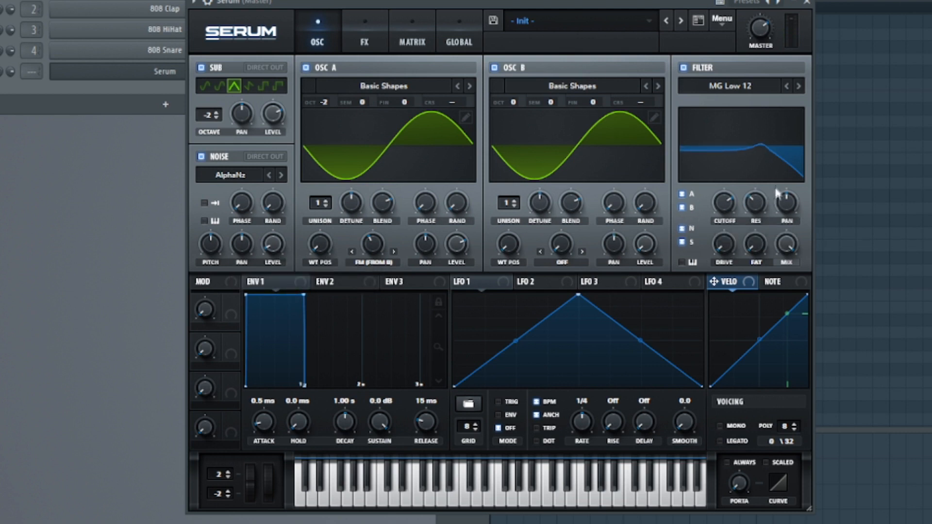
pyautogui.moveTo(728, 249); pyautogui.dragTo(764, 215)
pyautogui.moveTo(270, 245); pyautogui.dragTo(270, 245)
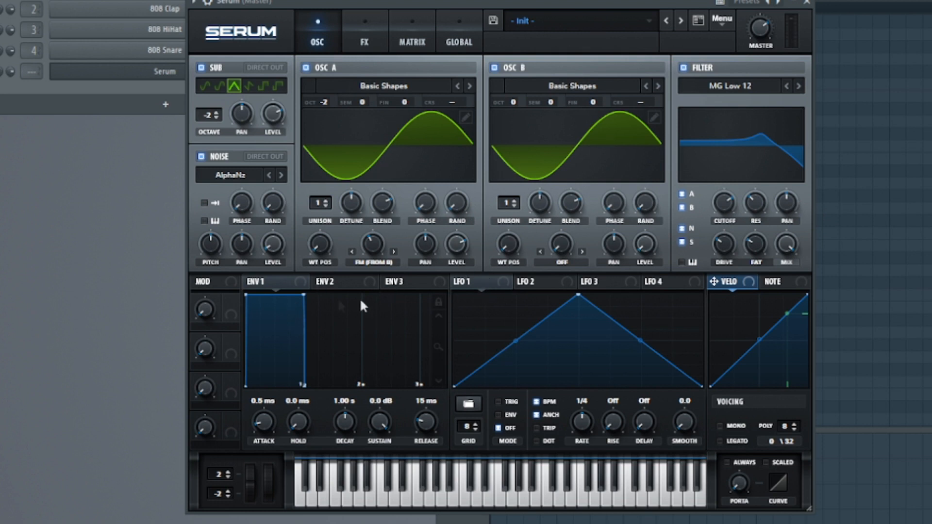
# Set envelope 2's sustain to 0% and its decay to 65 ms.
pyautogui.click(343, 281)
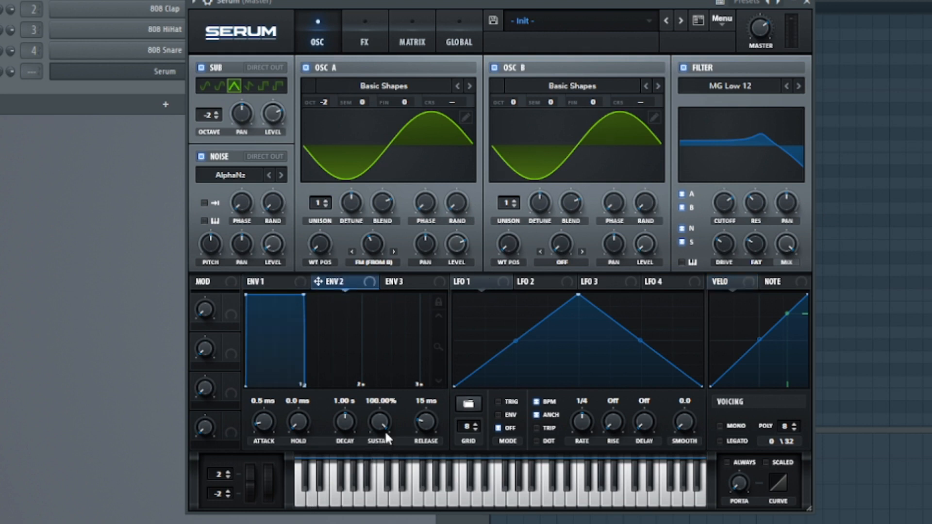
pyautogui.moveTo(379, 423); pyautogui.dragTo(379, 464)
pyautogui.moveTo(344, 424); pyautogui.dragTo(347, 462)
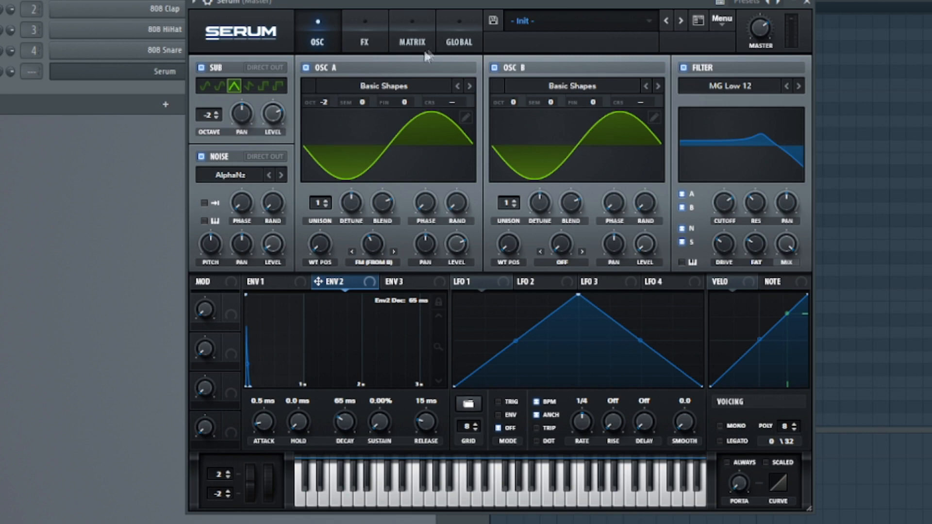
# Route Env 2 to the global master tuning with a small positive amount in the modulation matrix, and play a test note.
pyautogui.click(421, 30)
pyautogui.click(217, 84)
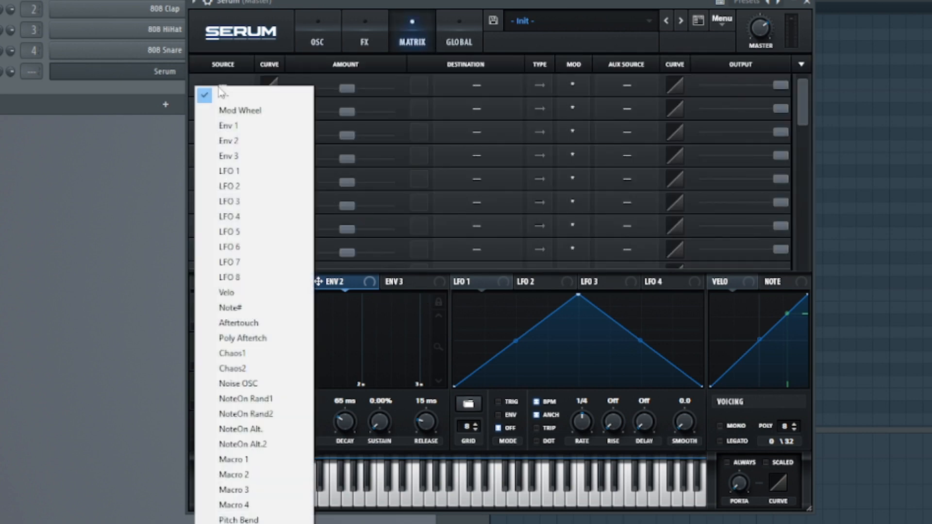
pyautogui.click(228, 140)
pyautogui.moveTo(347, 88); pyautogui.dragTo(363, 89)
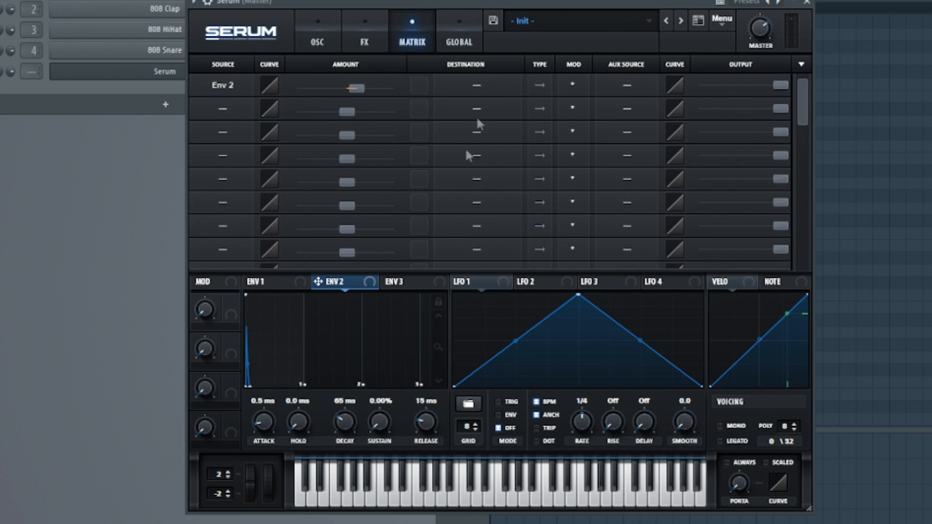
pyautogui.click(483, 86)
pyautogui.moveTo(497, 211)
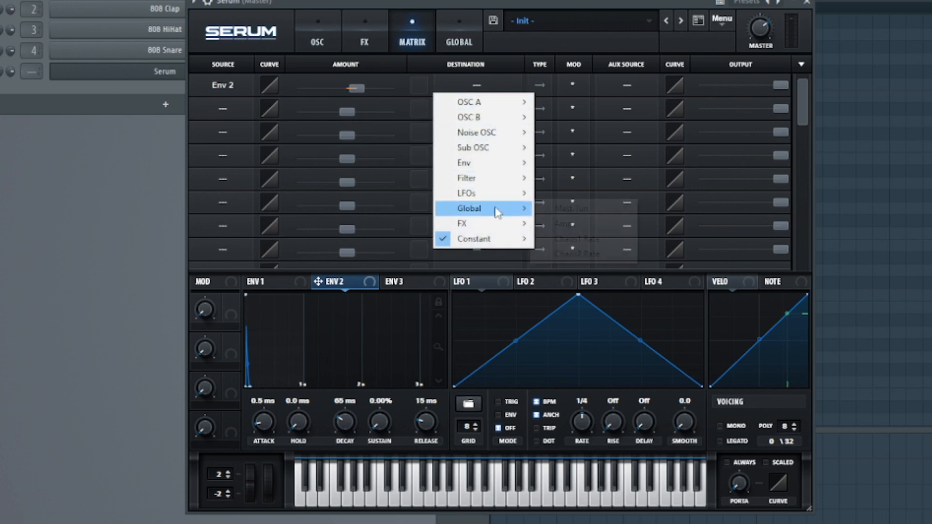
pyautogui.click(580, 208)
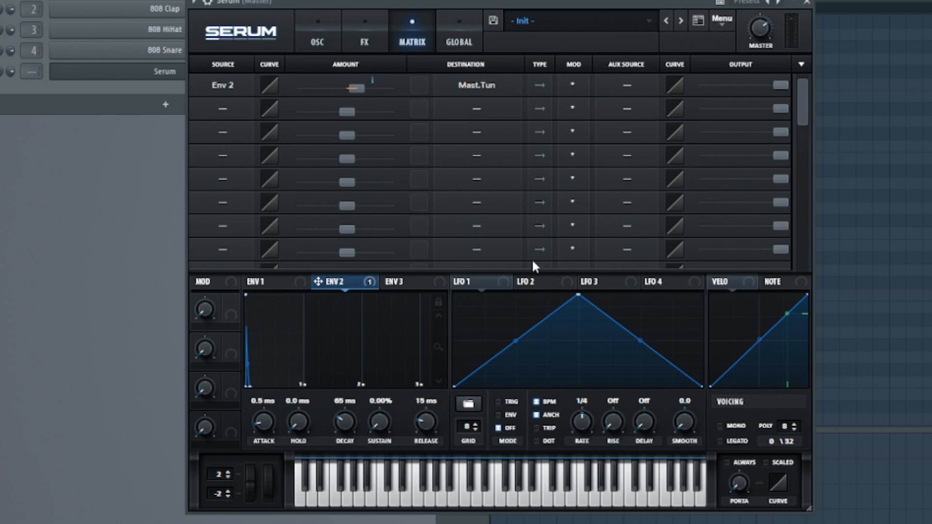
pyautogui.press('c')
# Enable the Tube distortion effect, raise its drive while testing notes, and place it first in the effects chain.
pyautogui.click(373, 37)
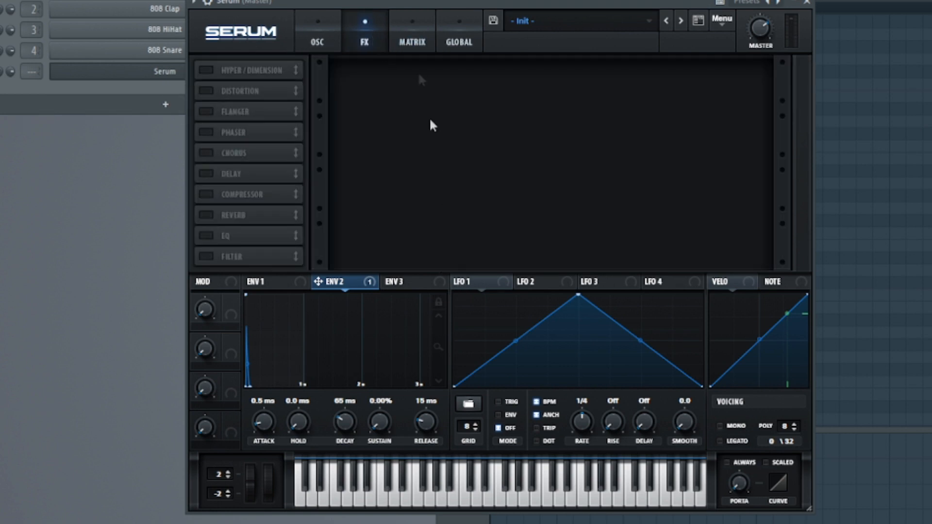
pyautogui.click(208, 91)
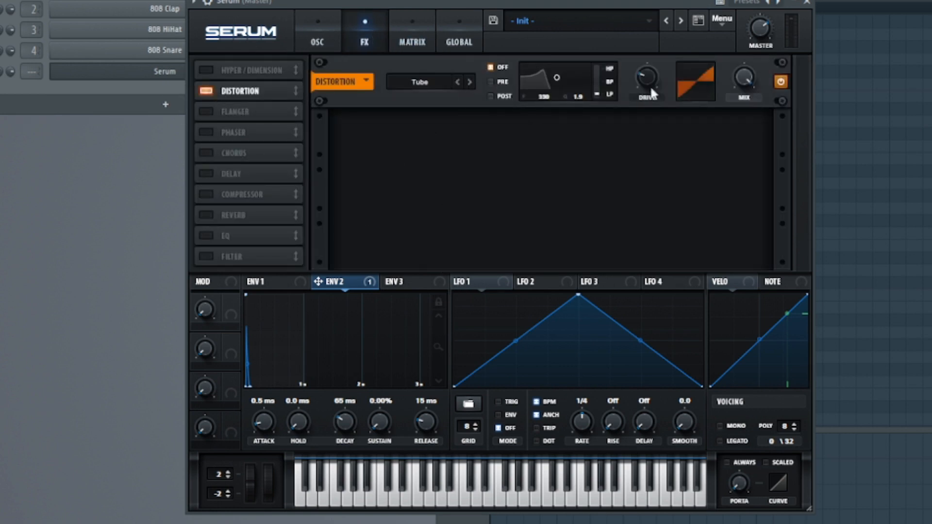
pyautogui.press('c')
pyautogui.moveTo(644, 88); pyautogui.dragTo(644, 58)
pyautogui.press('q')
pyautogui.press('c')
pyautogui.moveTo(265, 92); pyautogui.dragTo(260, 48)
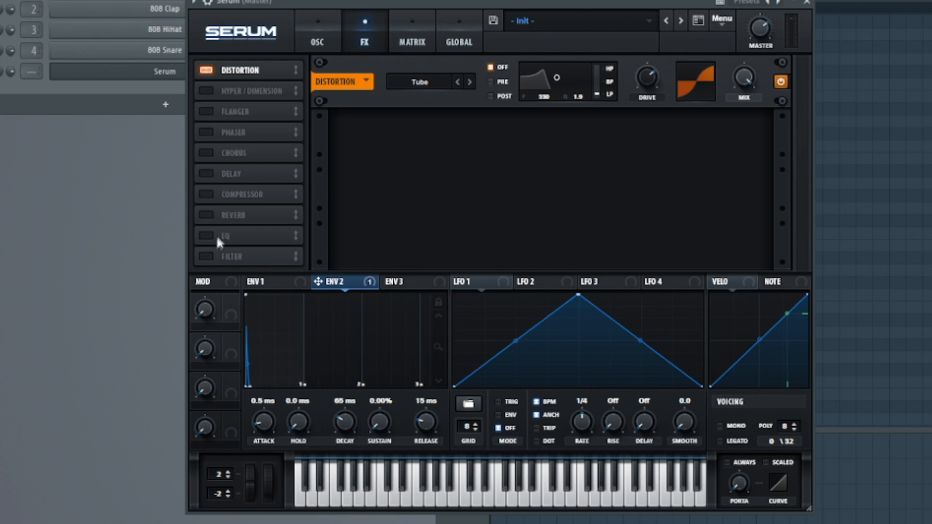
# Enable the effects filter, set its type to Band 12, and lower its cutoff.
pyautogui.click(206, 256)
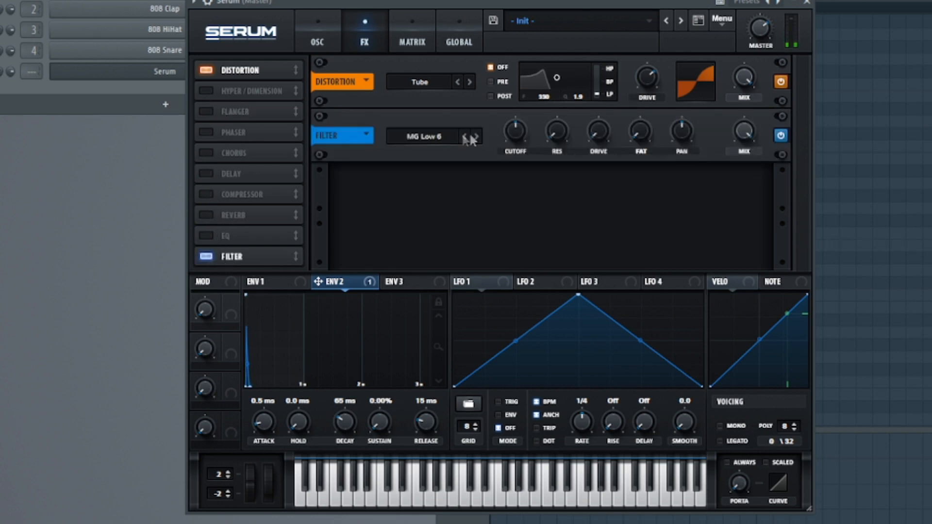
pyautogui.click(439, 136)
pyautogui.moveTo(452, 152)
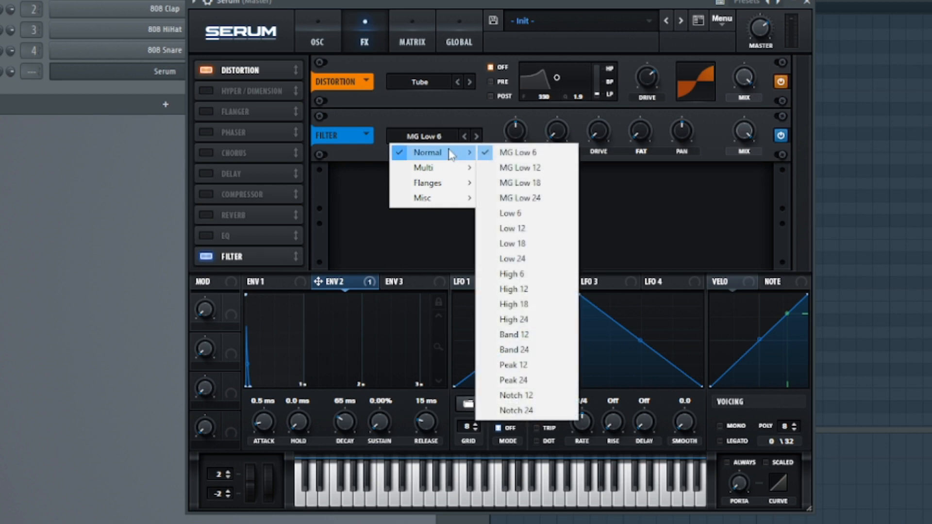
pyautogui.click(531, 336)
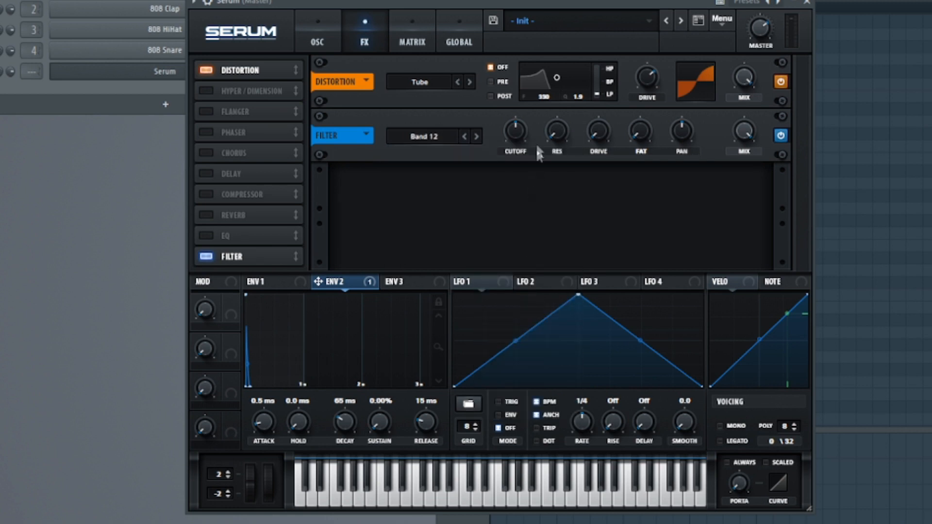
pyautogui.moveTo(507, 135)
pyautogui.moveTo(505, 134); pyautogui.dragTo(520, 186)
# Enable the compressor effect in multiband mode and raise the effects filter's cutoff slightly.
pyautogui.click(206, 194)
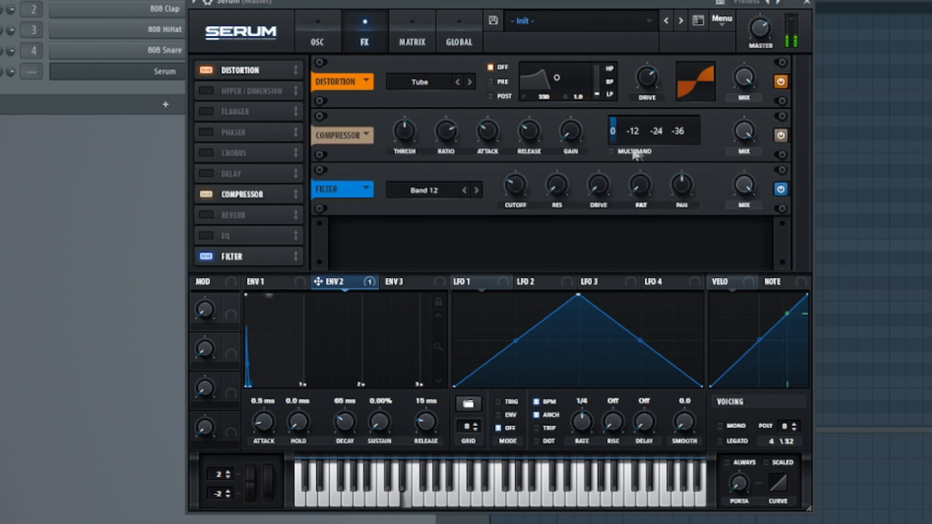
pyautogui.moveTo(515, 186)
pyautogui.mouseDown()
pyautogui.moveTo(515, 148)
pyautogui.moveTo(512, 202)
pyautogui.moveTo(514, 173)
pyautogui.mouseUp()
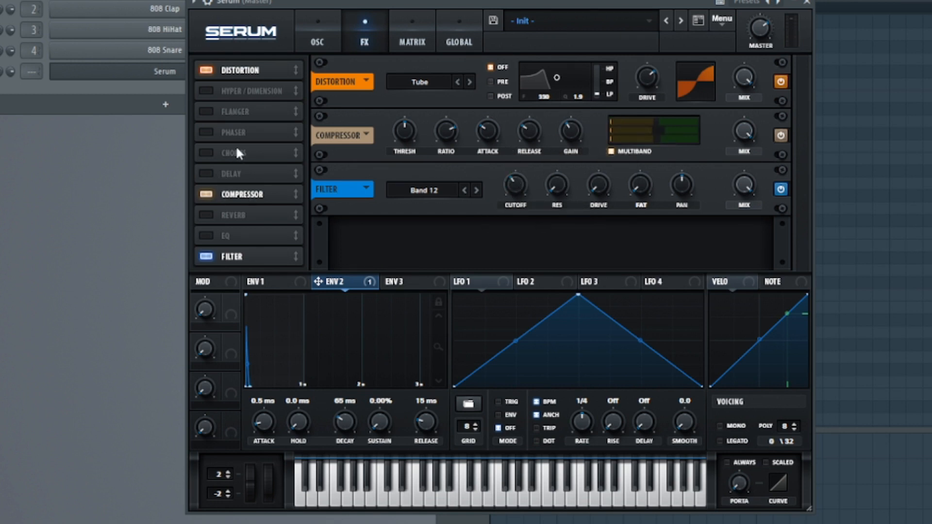
# Enable the chorus effect, place the effects filter directly after it, and fine-tune the filter's cutoff while testing notes.
pyautogui.click(206, 153)
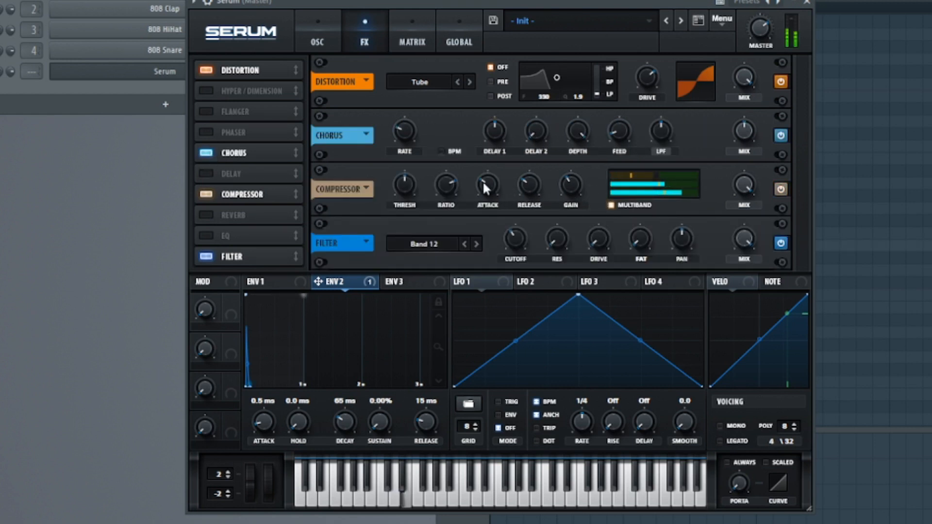
pyautogui.moveTo(516, 238); pyautogui.dragTo(514, 282)
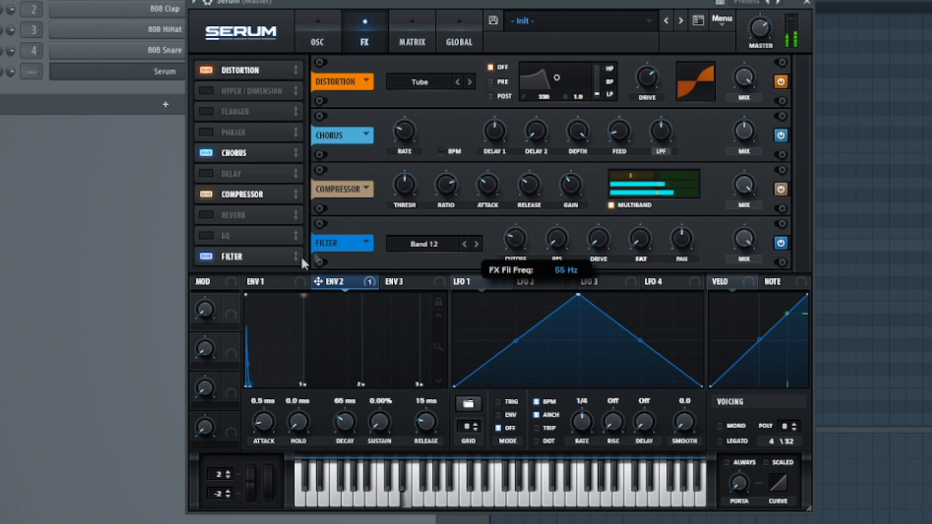
pyautogui.moveTo(252, 256); pyautogui.dragTo(271, 156)
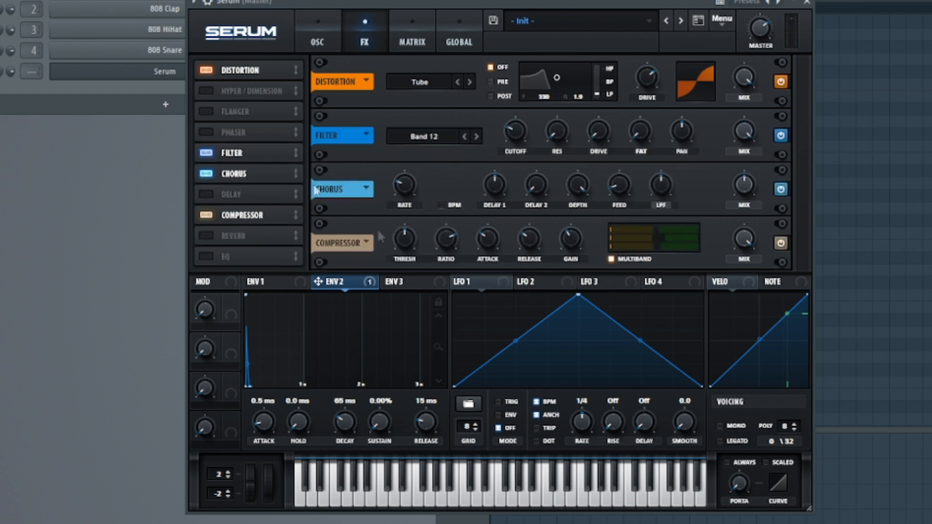
pyautogui.moveTo(516, 128); pyautogui.dragTo(517, 168)
pyautogui.moveTo(254, 155); pyautogui.dragTo(263, 179)
pyautogui.moveTo(516, 185)
pyautogui.mouseDown()
pyautogui.moveTo(520, 220)
pyautogui.moveTo(513, 197)
pyautogui.mouseUp()
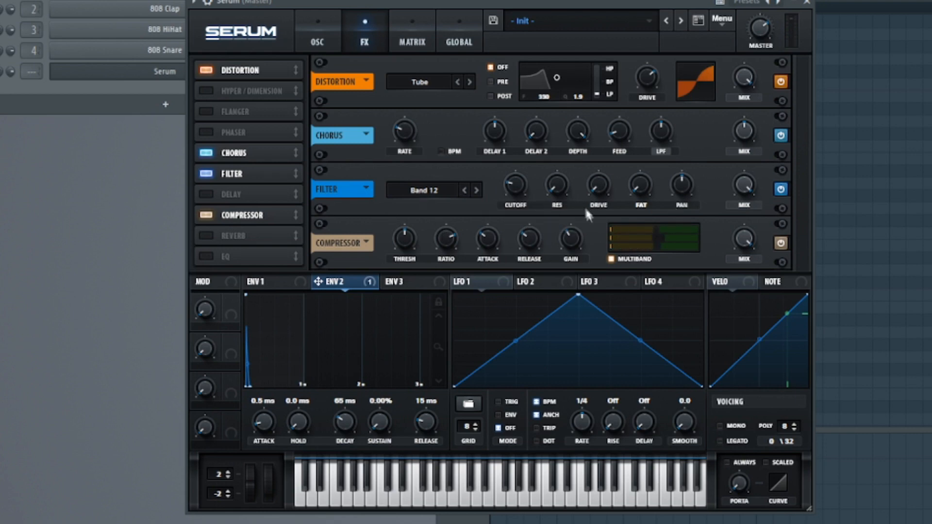
pyautogui.moveTo(516, 185); pyautogui.dragTo(518, 183)
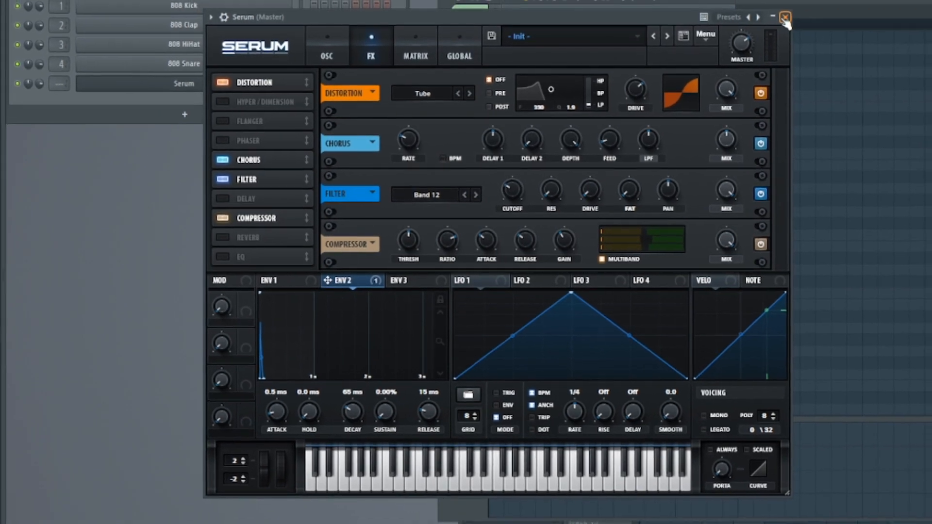
# Close the synth and load CamelCrusher into the first effect slot of mixer Insert 1.
pyautogui.click(785, 18)
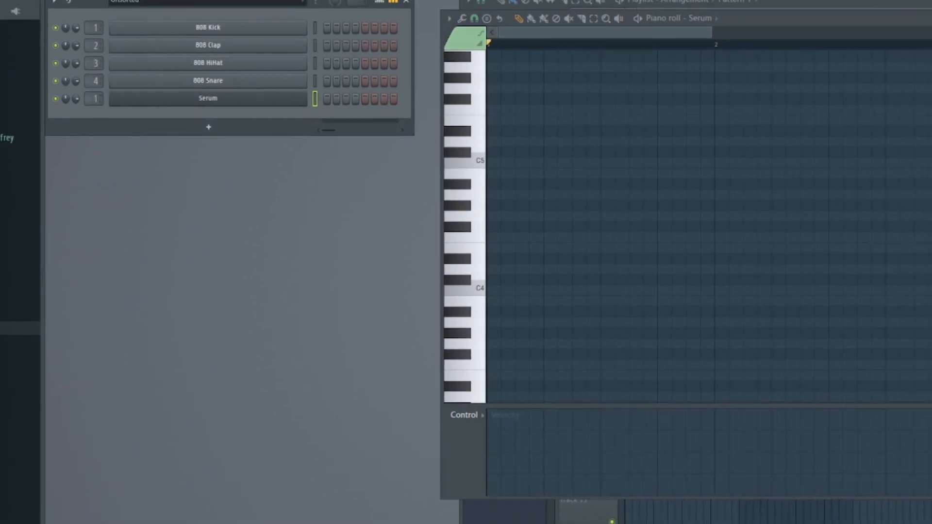
pyautogui.press('F9')
pyautogui.click(912, 75)
pyautogui.click(699, 2)
pyautogui.write('camel')
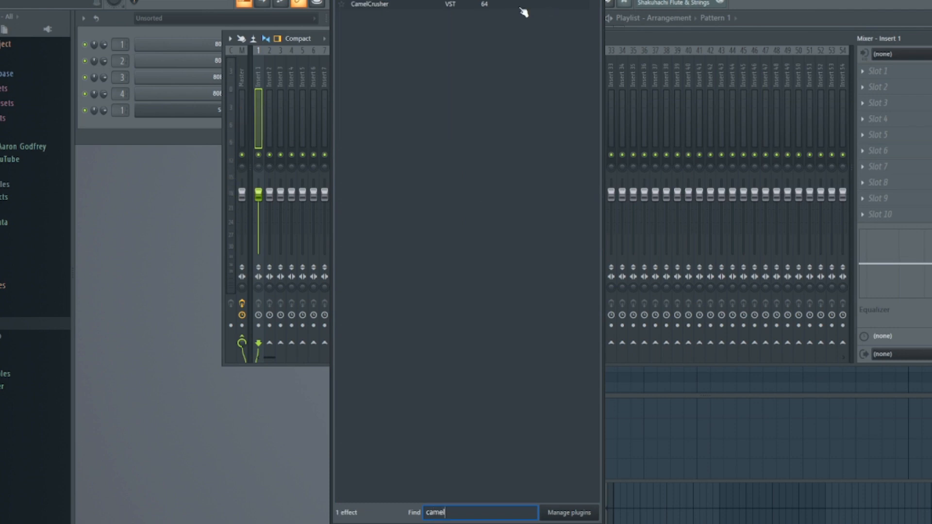
pyautogui.click(474, 5)
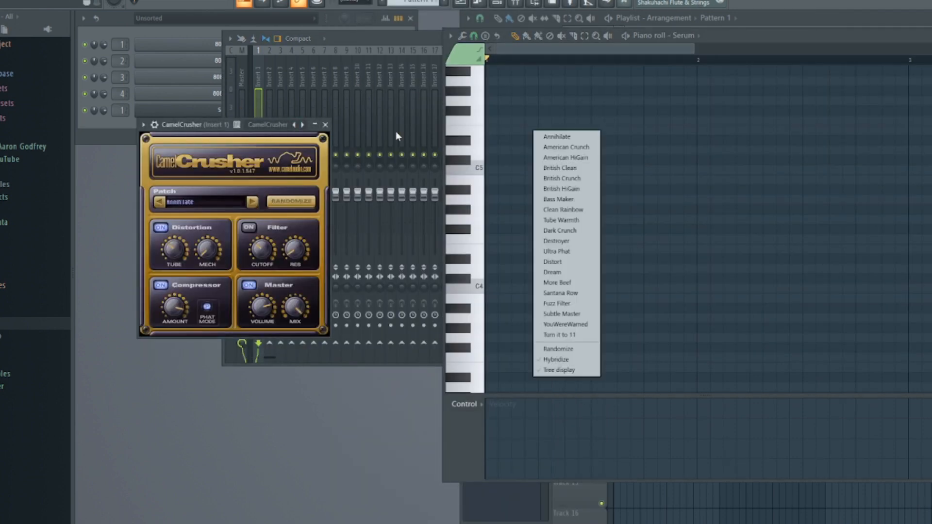
pyautogui.moveTo(209, 127); pyautogui.dragTo(442, 141)
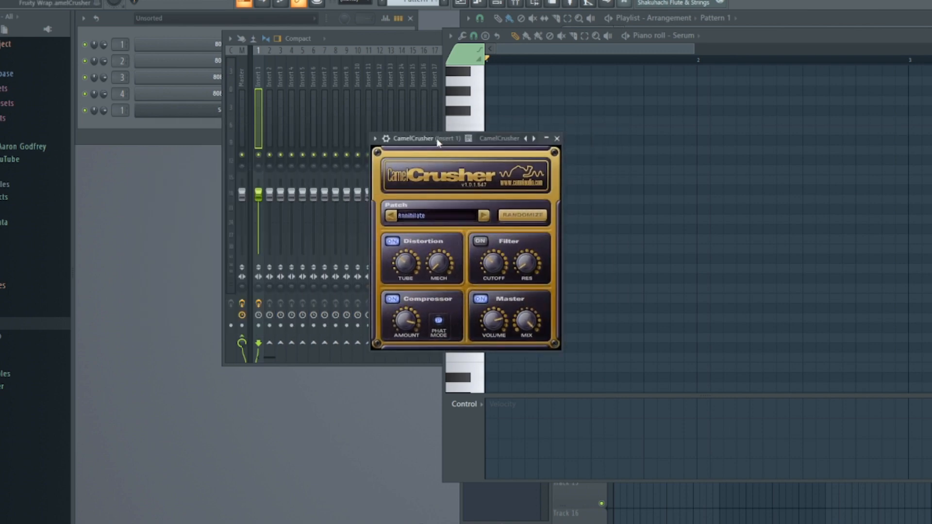
# Load CamelCrusher's British Clean patch and raise its compressor amount slightly.
pyautogui.click(930, 36)
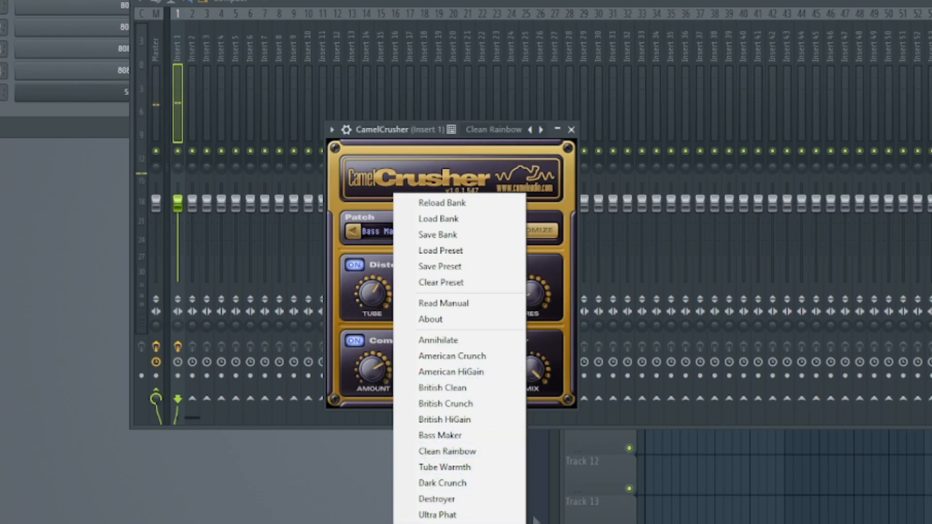
pyautogui.click(471, 387)
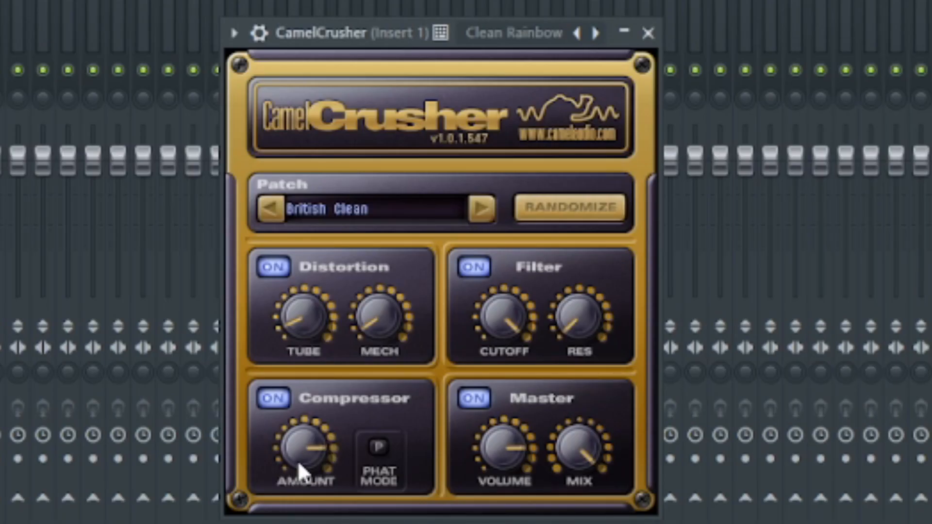
pyautogui.moveTo(369, 378); pyautogui.dragTo(370, 384)
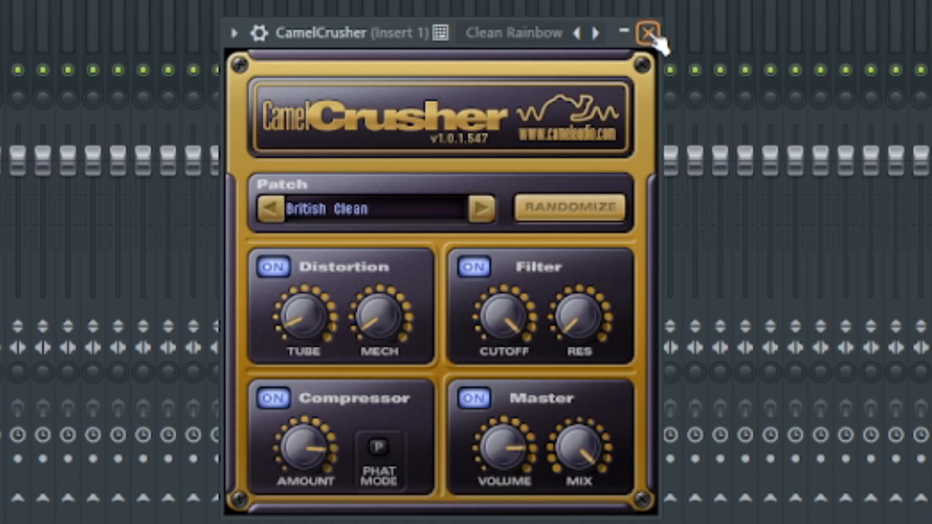
pyautogui.click(649, 33)
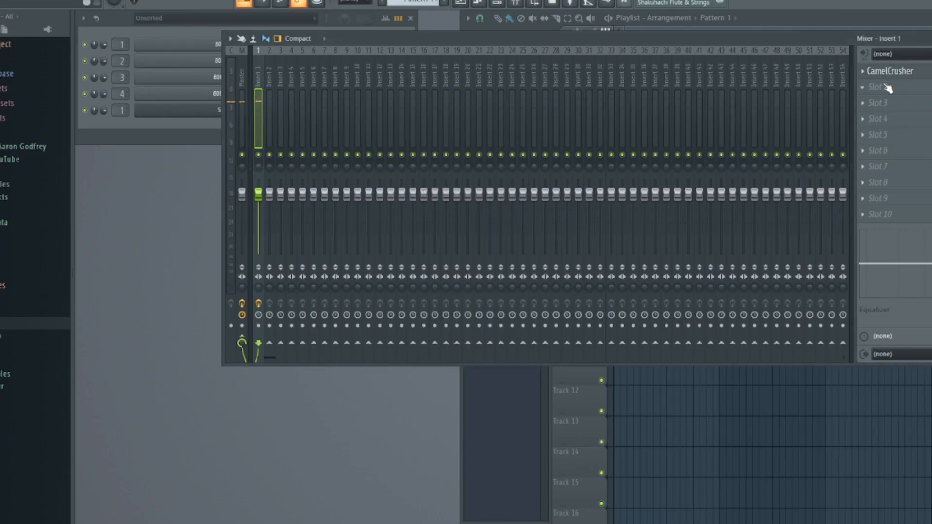
# Load OTT into the second effect slot of Insert 1, set its depth to 30 %, and play a test.
pyautogui.click(887, 88)
pyautogui.press('Escape')
pyautogui.click(891, 88)
pyautogui.click(806, 7)
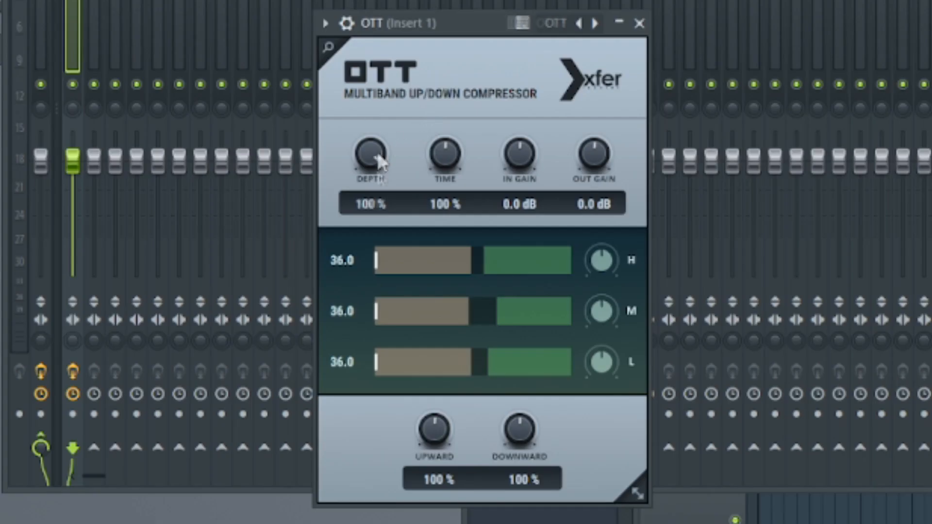
pyautogui.moveTo(376, 156); pyautogui.dragTo(391, 311)
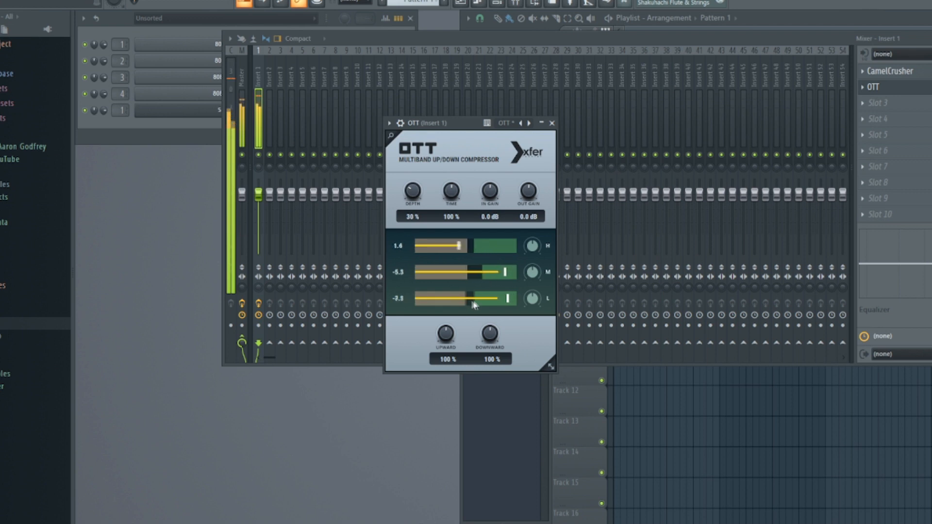
pyautogui.press('space')
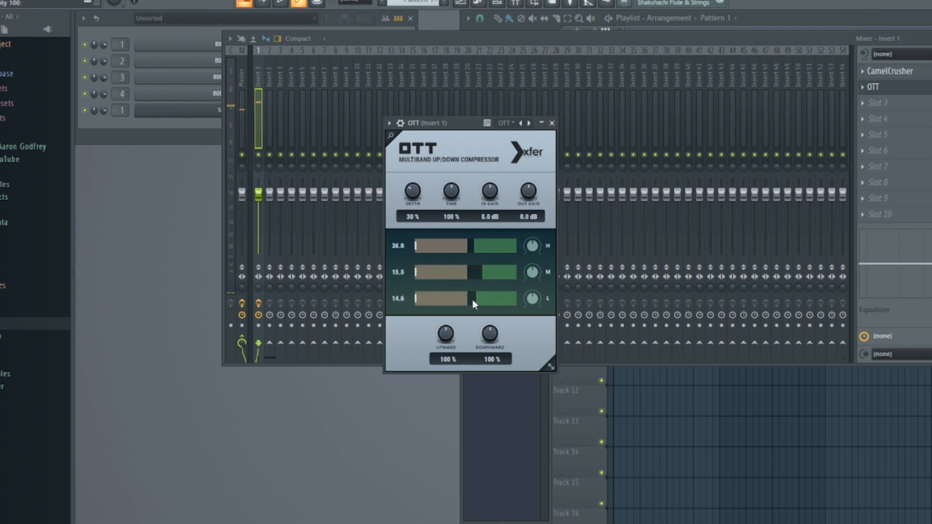
pyautogui.click(553, 124)
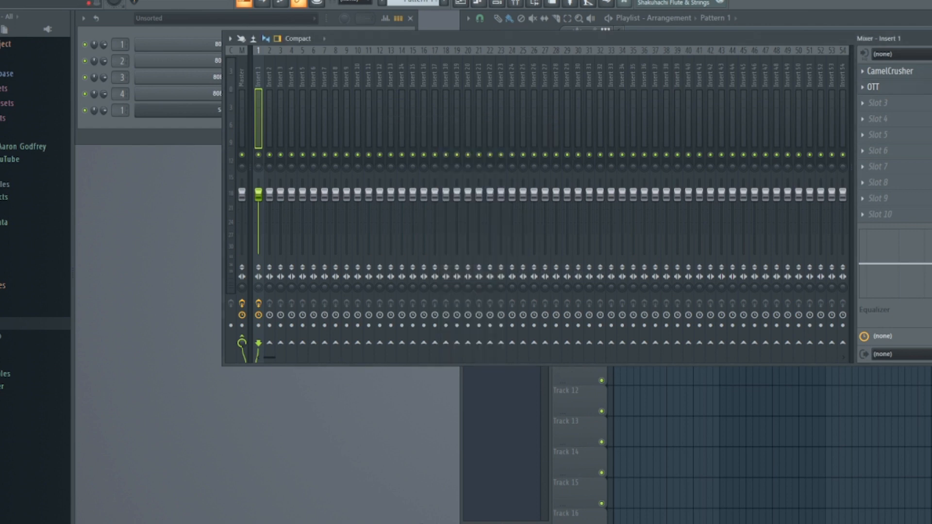
# Add Fruity Parametric EQ 2 to the third slot, boosting band 4, cutting band 5 near 2 kHz and slightly raising band 7.
pyautogui.click(911, 105)
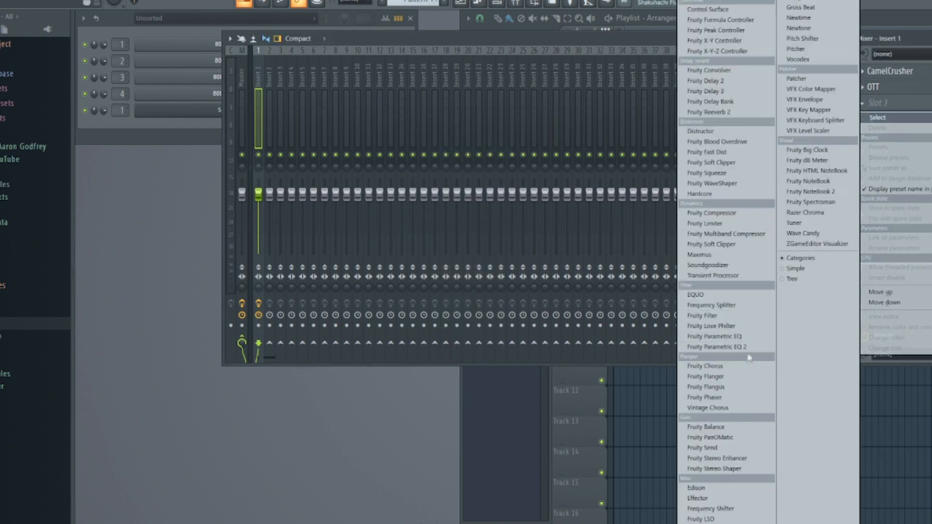
pyautogui.click(712, 347)
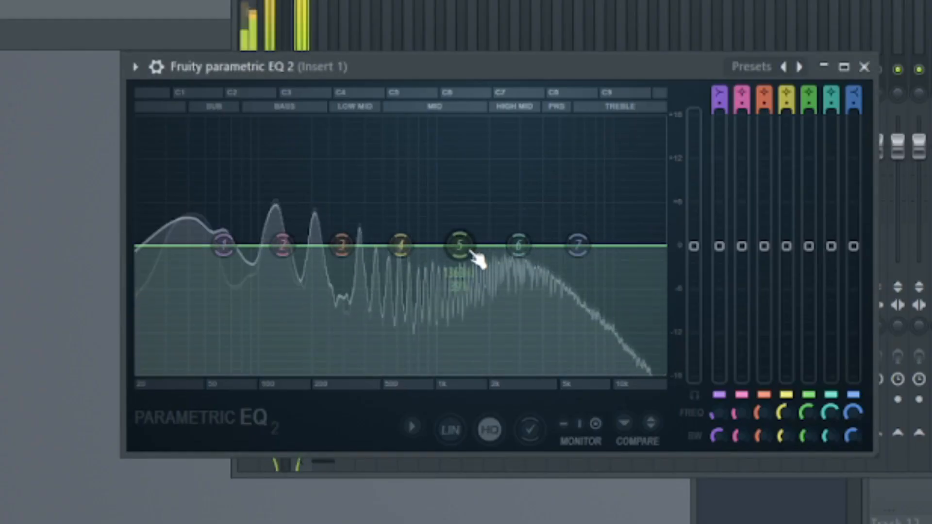
pyautogui.moveTo(459, 248)
pyautogui.mouseDown()
pyautogui.moveTo(456, 226)
pyautogui.moveTo(474, 245)
pyautogui.mouseUp()
pyautogui.moveTo(401, 246); pyautogui.dragTo(435, 206)
pyautogui.moveTo(474, 244); pyautogui.dragTo(488, 286)
pyautogui.moveTo(578, 246)
pyautogui.mouseDown()
pyautogui.moveTo(574, 223)
pyautogui.moveTo(581, 228)
pyautogui.mouseUp()
pyautogui.moveTo(488, 286)
pyautogui.mouseDown()
pyautogui.moveTo(453, 285)
pyautogui.moveTo(487, 301)
pyautogui.mouseUp()
pyautogui.moveTo(436, 206)
pyautogui.mouseDown()
pyautogui.moveTo(429, 181)
pyautogui.moveTo(428, 190)
pyautogui.mouseUp()
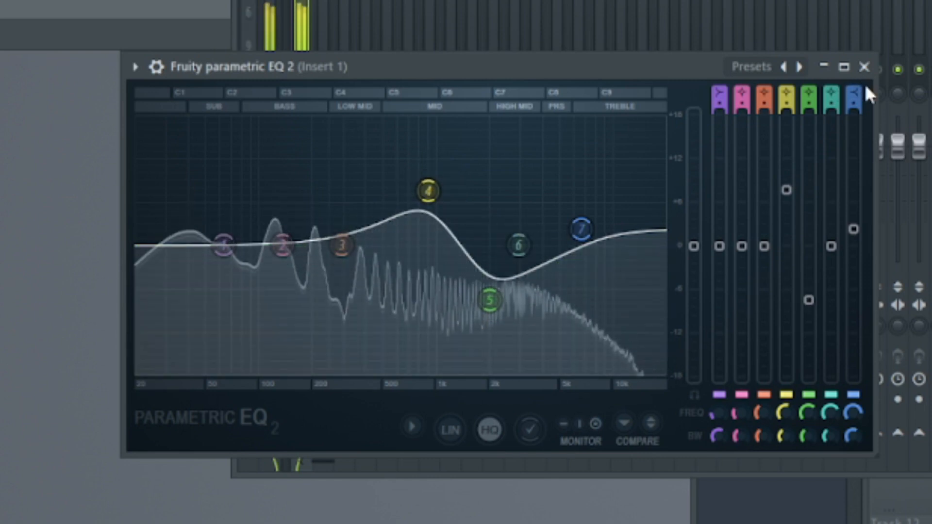
pyautogui.click(865, 67)
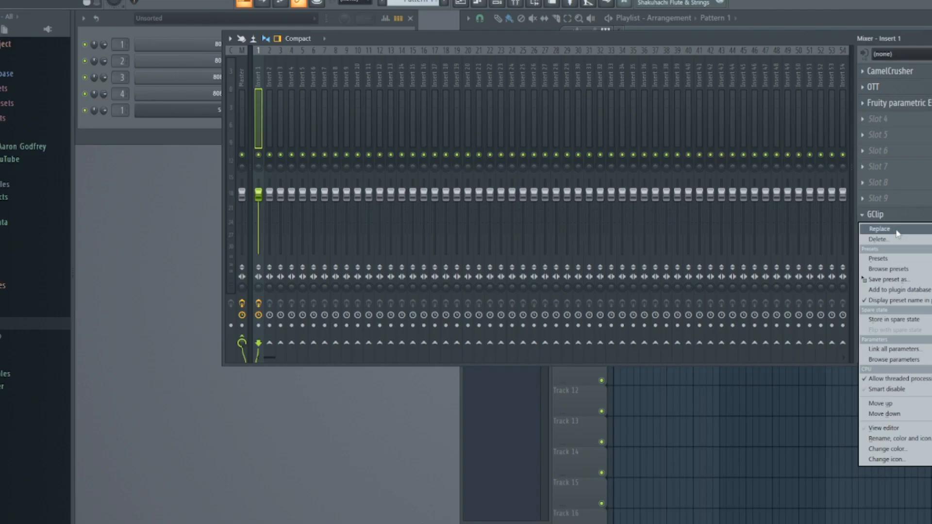
# Replace GClip in the last effect slot of Insert 1 with Fruity Limiter and close the mixer.
pyautogui.moveTo(898, 233)
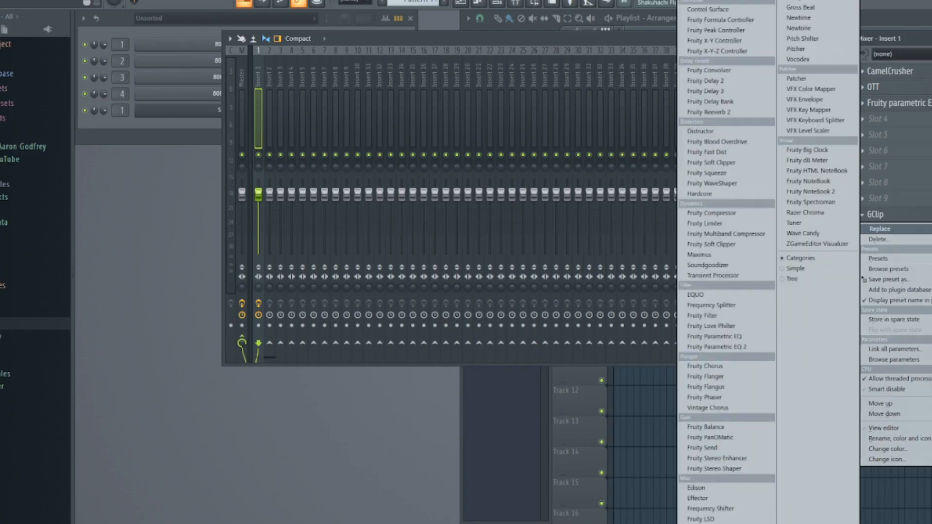
pyautogui.click(709, 225)
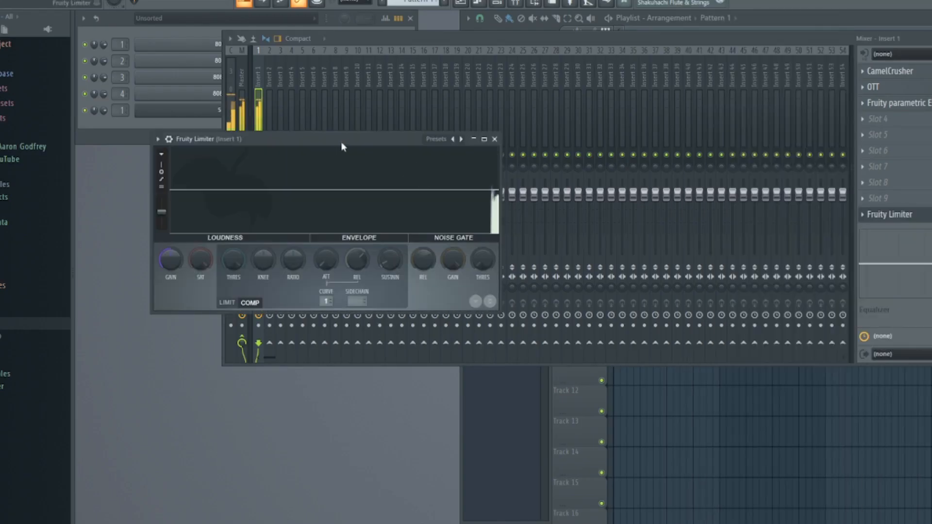
pyautogui.click(495, 138)
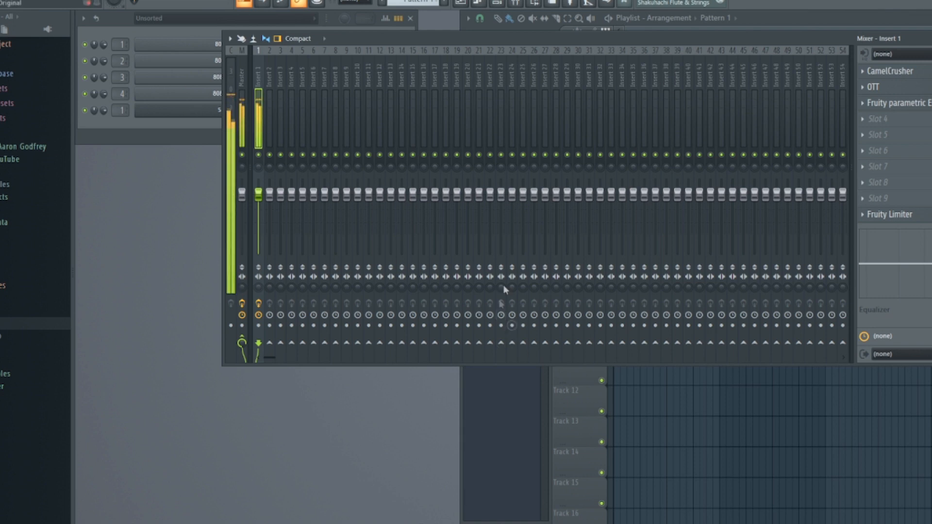
pyautogui.press('F9')
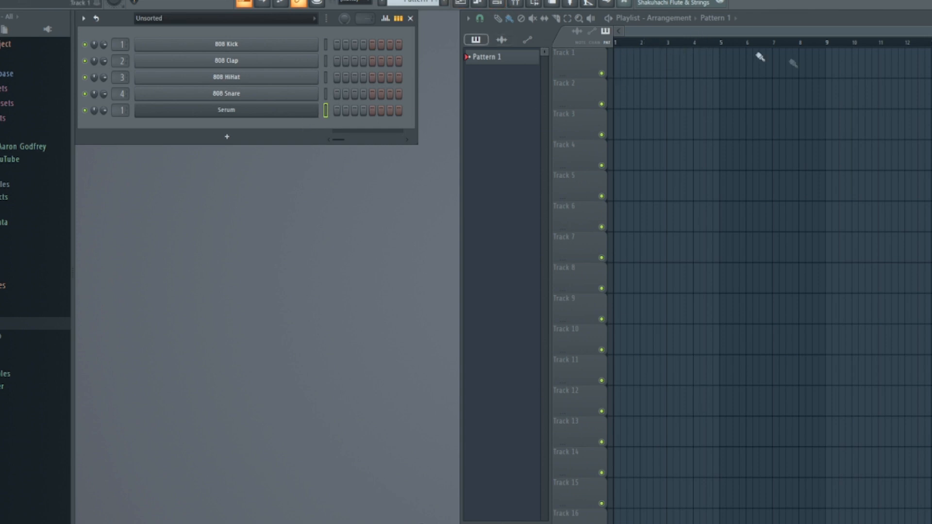
# Write a two-bar Serum pattern with short E4 and D#4 notes and an E4 note filling bar 2, and play it.
pyautogui.scroll(5, 634, 52)
pyautogui.click(497, 250)
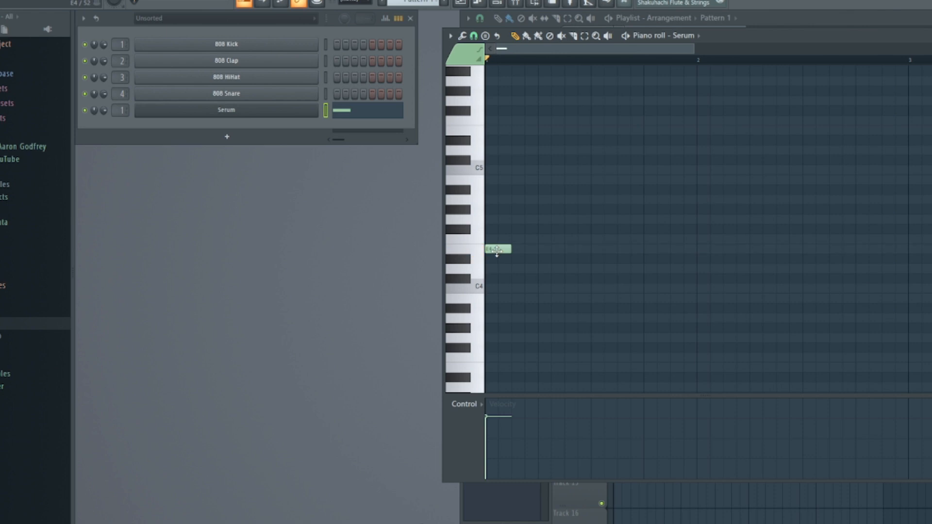
pyautogui.moveTo(550, 259); pyautogui.dragTo(604, 260)
pyautogui.press('space')
pyautogui.press('space')
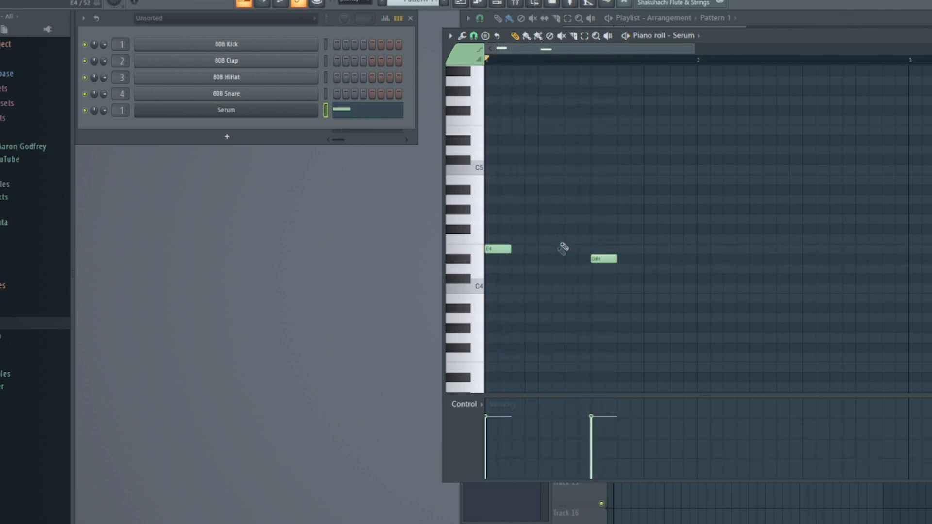
pyautogui.click(700, 258)
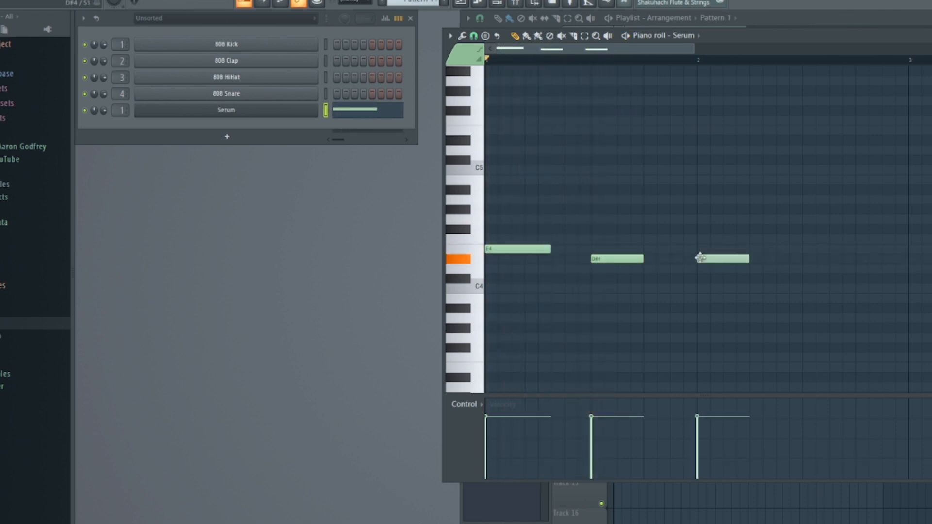
pyautogui.moveTo(700, 258); pyautogui.dragTo(911, 262)
pyautogui.press('space')
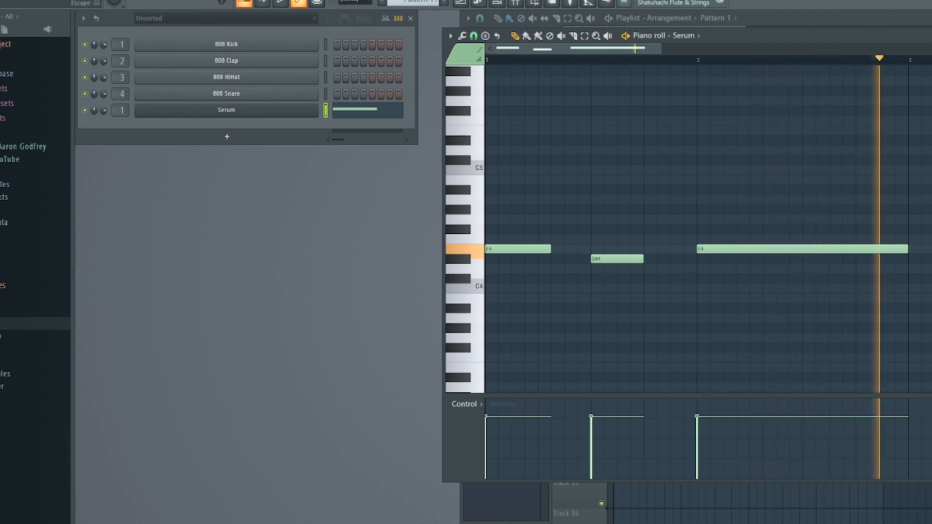
# Place two copies of Pattern 1 back to back on playlist Track 1, starting at bars 1 and 3.
pyautogui.press('F7')
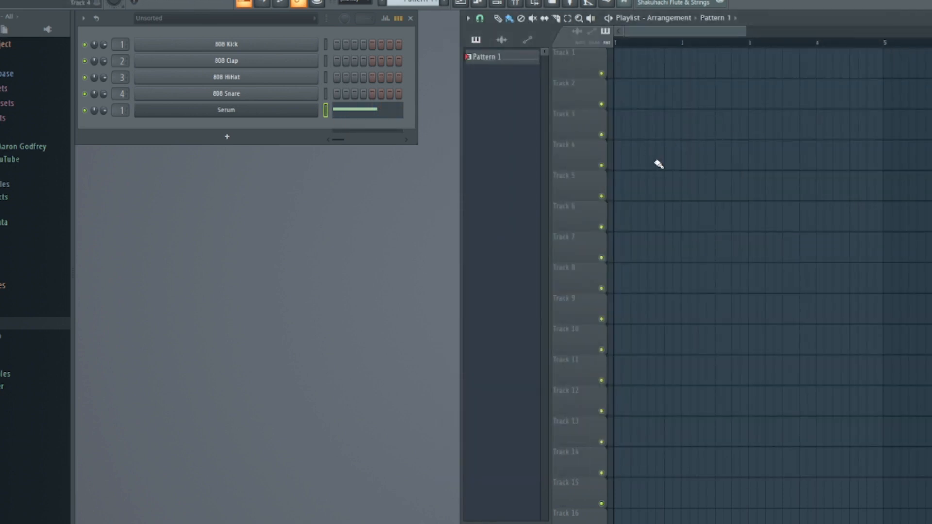
pyautogui.click(655, 138)
pyautogui.moveTo(724, 132); pyautogui.dragTo(699, 67)
pyautogui.moveTo(796, 68); pyautogui.dragTo(771, 68)
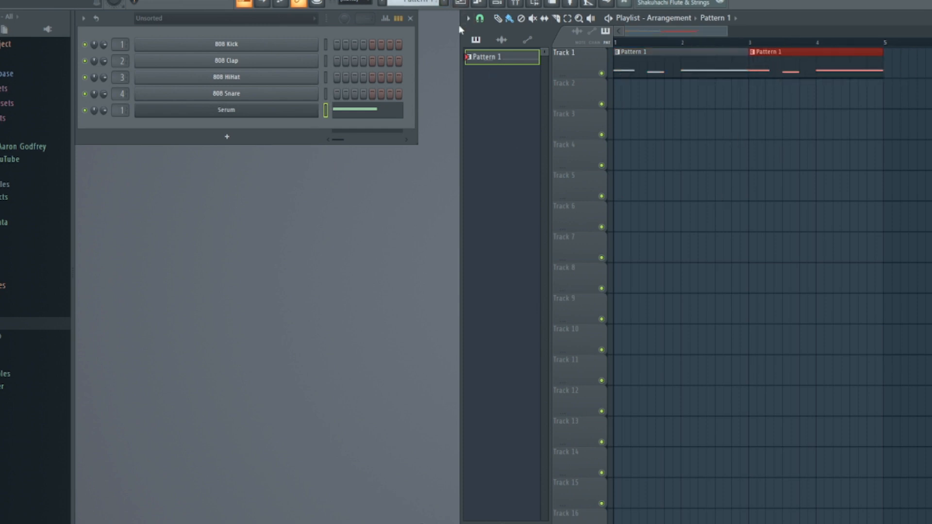
# Change the playlist's snap setting and select the time range from bar 1 to bar 5.
pyautogui.click(479, 18)
pyautogui.click(496, 187)
pyautogui.moveTo(873, 44); pyautogui.dragTo(616, 43)
# Set the Serum channel's pitch range to 12 and create an automation clip for its channel pitch.
pyautogui.click(240, 109)
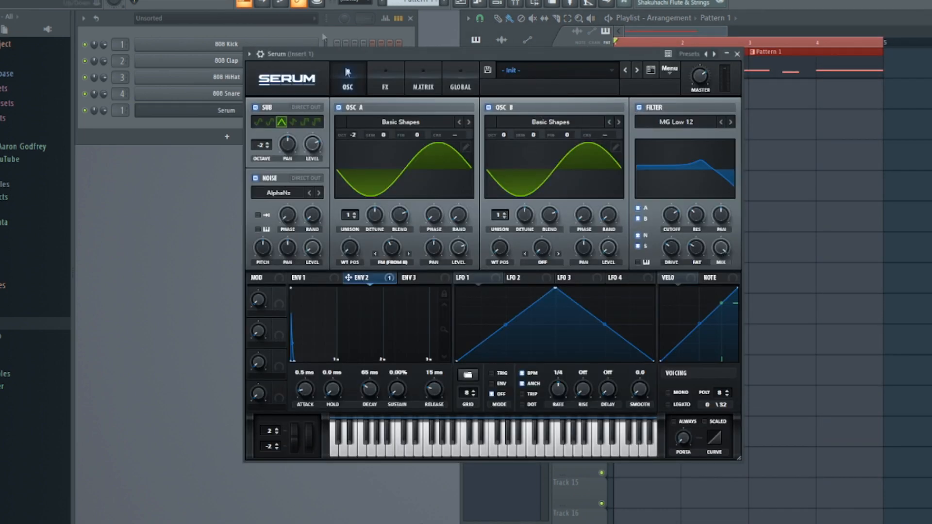
pyautogui.click(260, 54)
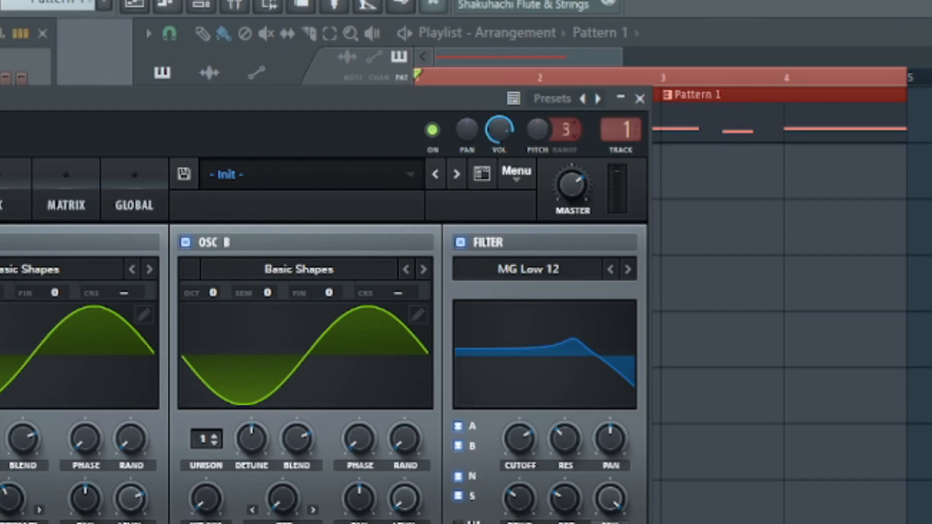
pyautogui.rightClick(546, 139)
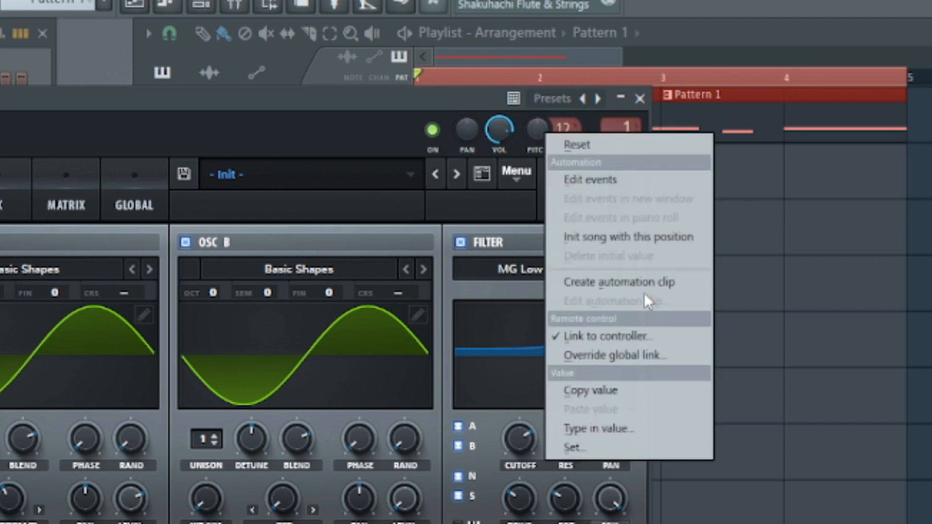
pyautogui.click(645, 286)
# Enlarge Track 2 and add a control point at bar 2 of the pitch automation, level with the clip's centre line.
pyautogui.click(640, 98)
pyautogui.moveTo(344, 198); pyautogui.dragTo(343, 457)
pyautogui.rightClick(554, 361)
pyautogui.moveTo(554, 361); pyautogui.dragTo(557, 317)
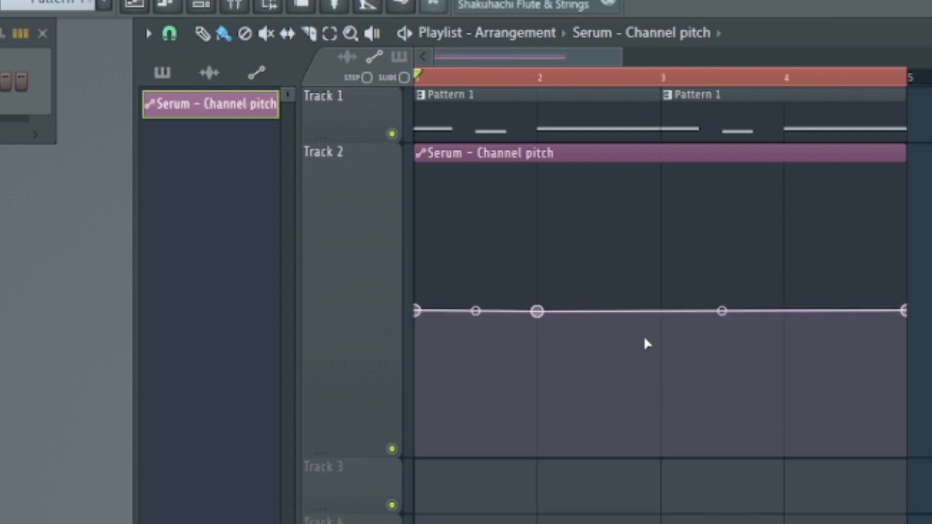
# Ramp the pitch automation from bar 2 down to minimum at bar 3, then jump it back to the centre level there.
pyautogui.rightClick(660, 340)
pyautogui.moveTo(660, 340); pyautogui.dragTo(660, 456)
pyautogui.rightClick(662, 309)
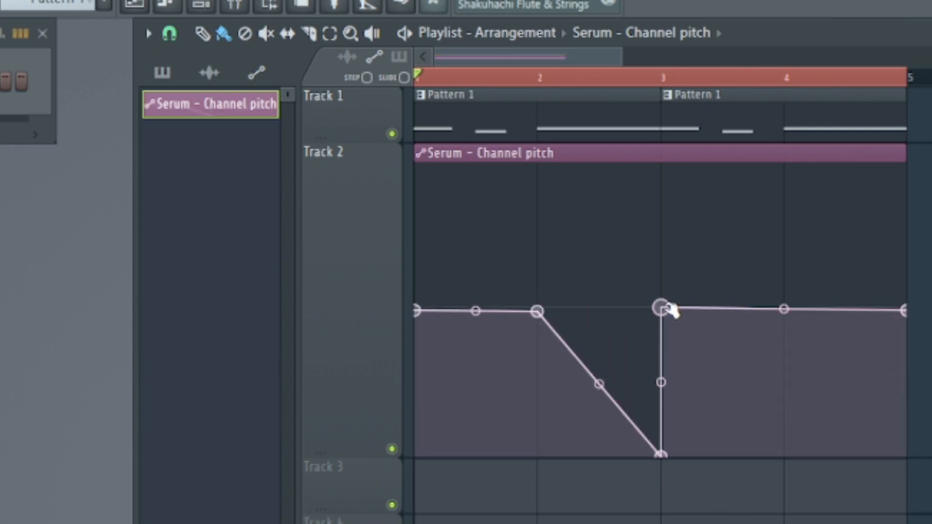
# Add a centre-level pitch automation point at bar 4 and lower the clip's end point at bar 5 to minimum.
pyautogui.rightClick(790, 328)
pyautogui.moveTo(791, 329); pyautogui.dragTo(816, 315)
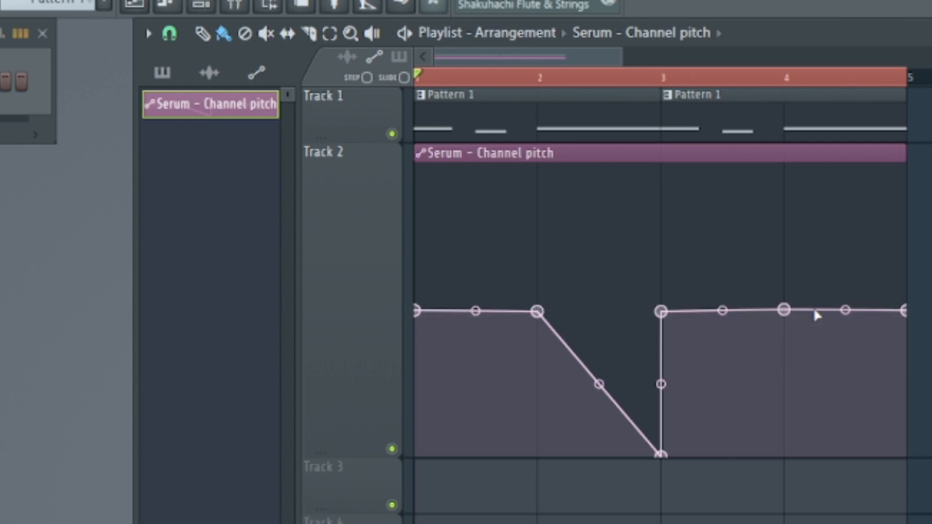
pyautogui.moveTo(906, 311); pyautogui.dragTo(911, 517)
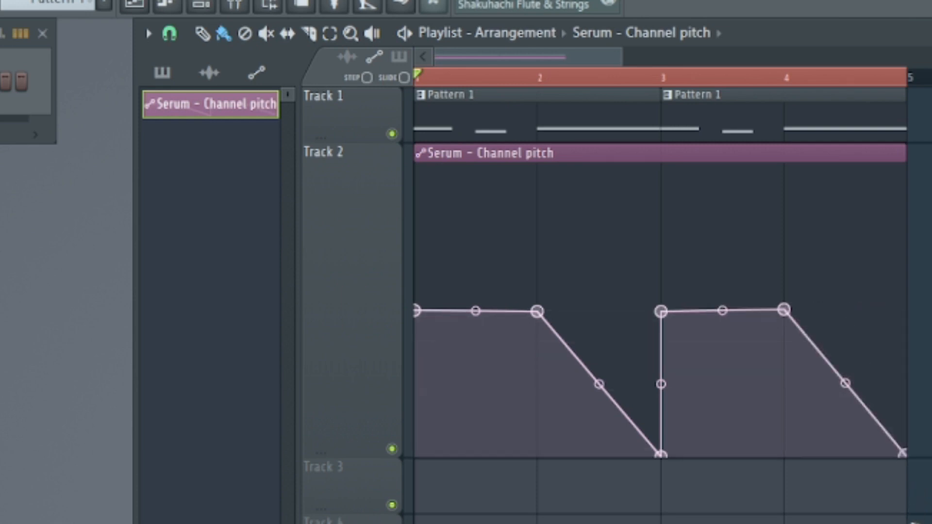
pyautogui.press('space')
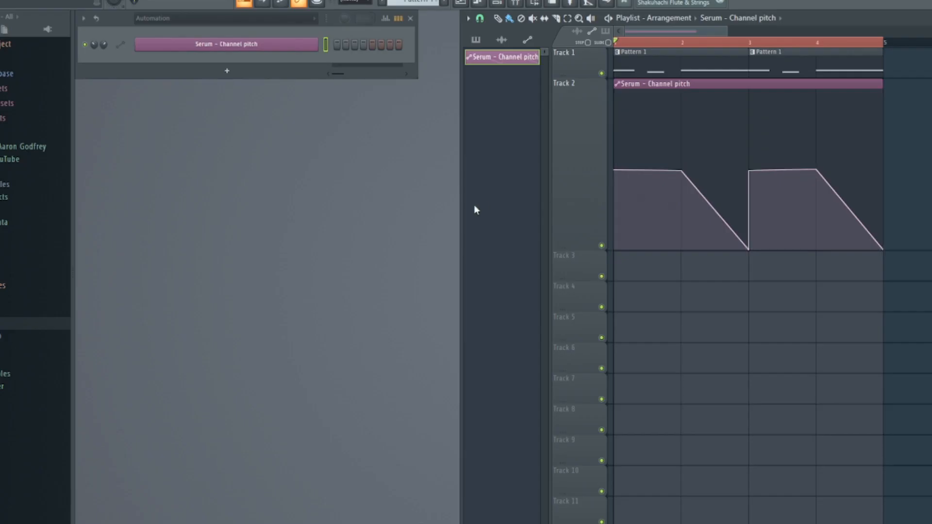
# Show all channels in the channel rack, open Serum's effects page and audition its FX filter cutoff during playback.
pyautogui.click(168, 19)
pyautogui.click(219, 30)
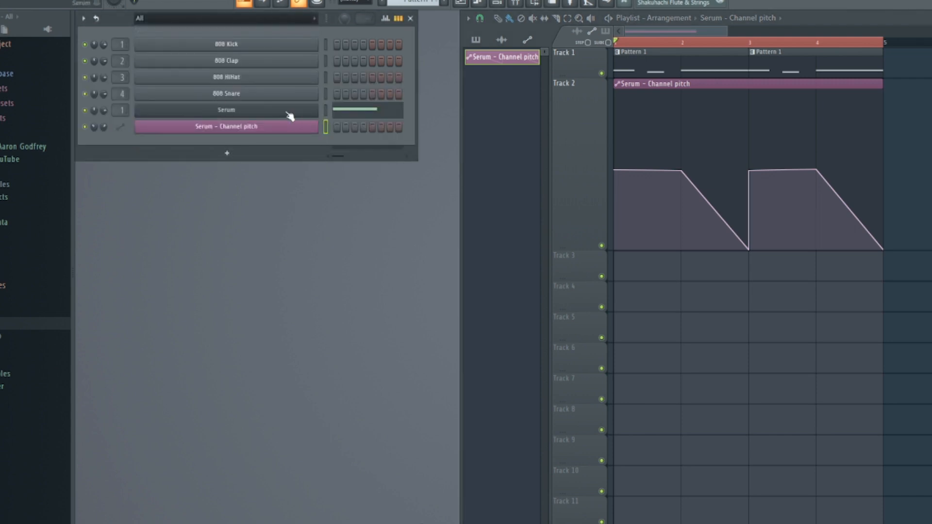
pyautogui.click(289, 112)
pyautogui.click(383, 103)
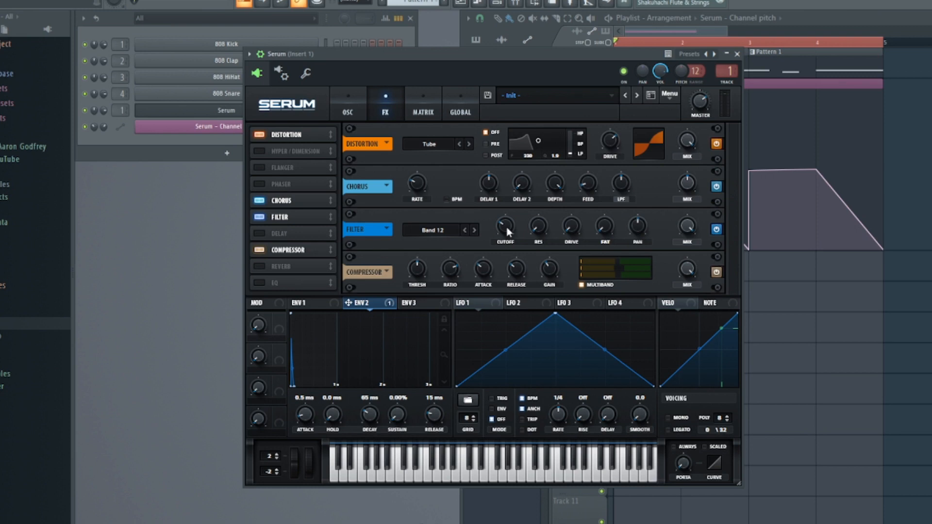
pyautogui.press('space')
pyautogui.moveTo(510, 244); pyautogui.dragTo(506, 226)
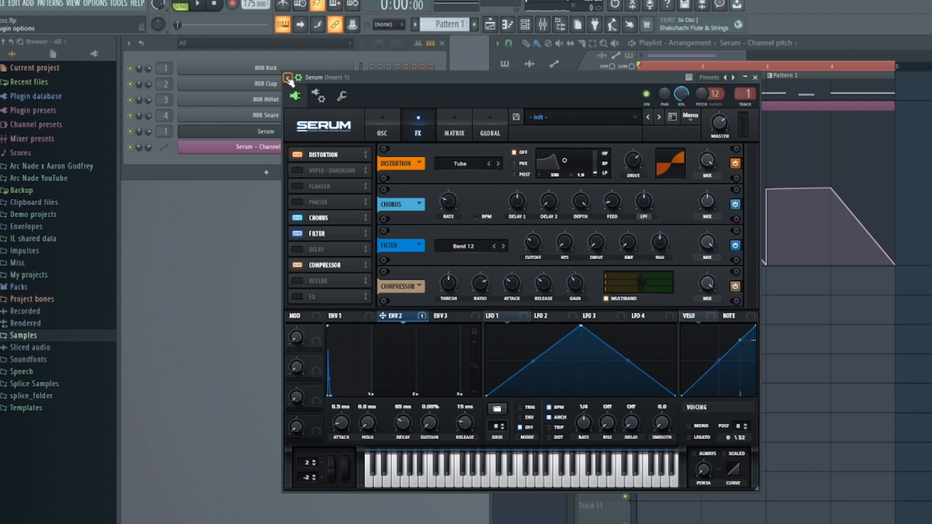
# Create an automation clip for Serum's FX Fil Freq parameter and close the Serum window.
pyautogui.click(288, 78)
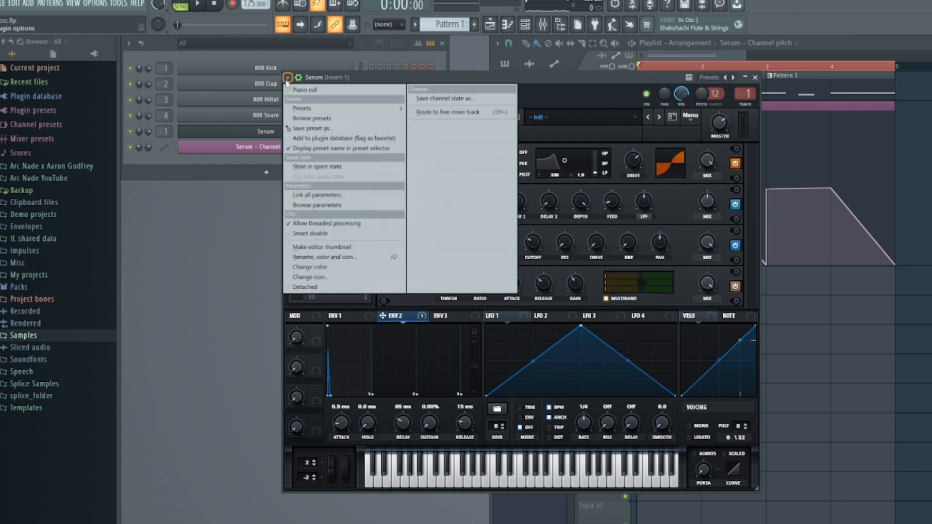
pyautogui.click(336, 206)
pyautogui.scroll(-2, 48, 468)
pyautogui.rightClick(60, 469)
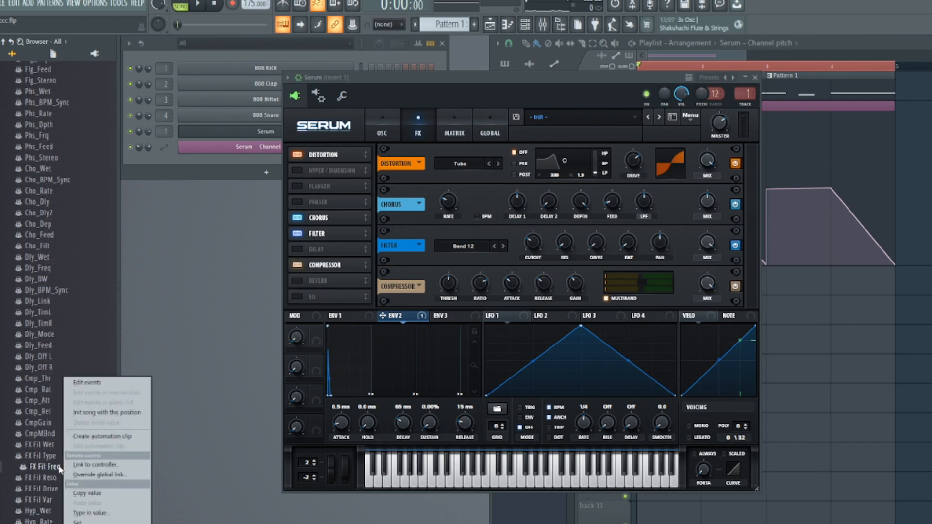
pyautogui.click(116, 437)
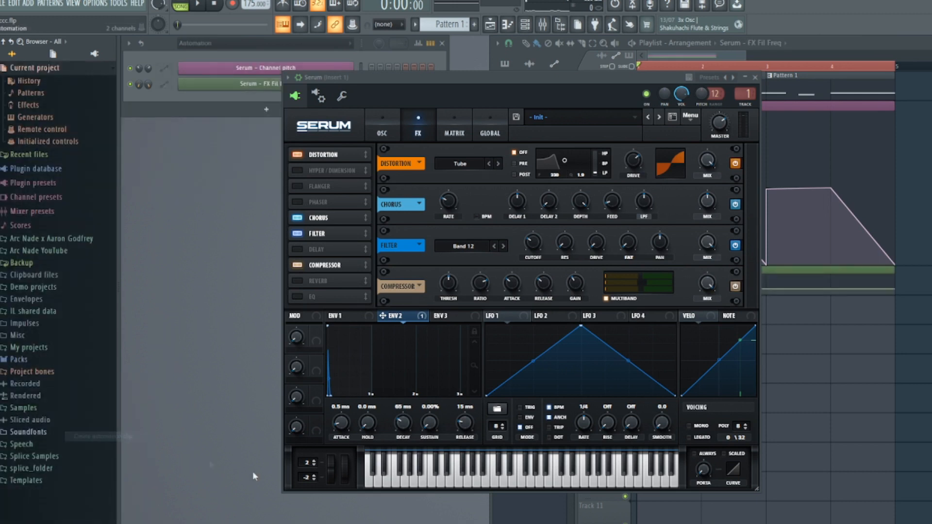
pyautogui.click(756, 78)
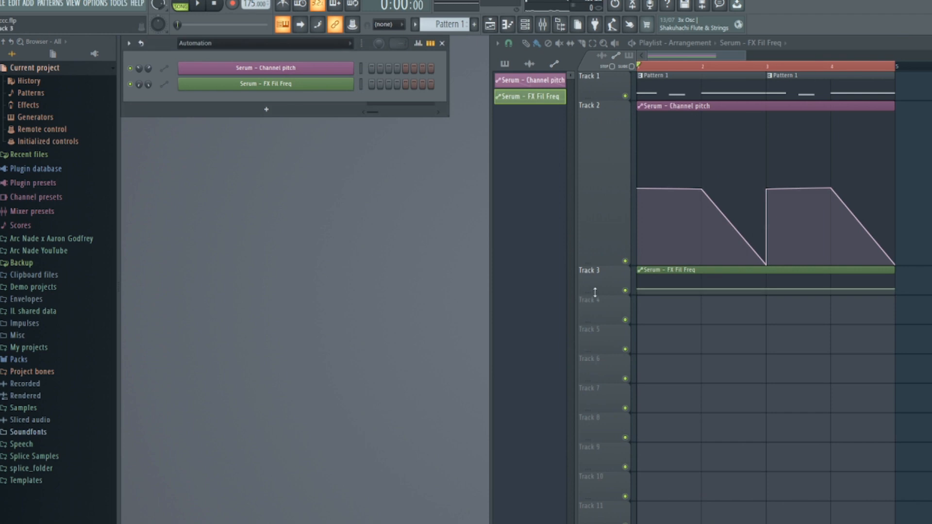
# Enlarge Track 3 with the filter automation and change the playlist's snap setting for finer editing.
pyautogui.moveTo(595, 292); pyautogui.dragTo(594, 411)
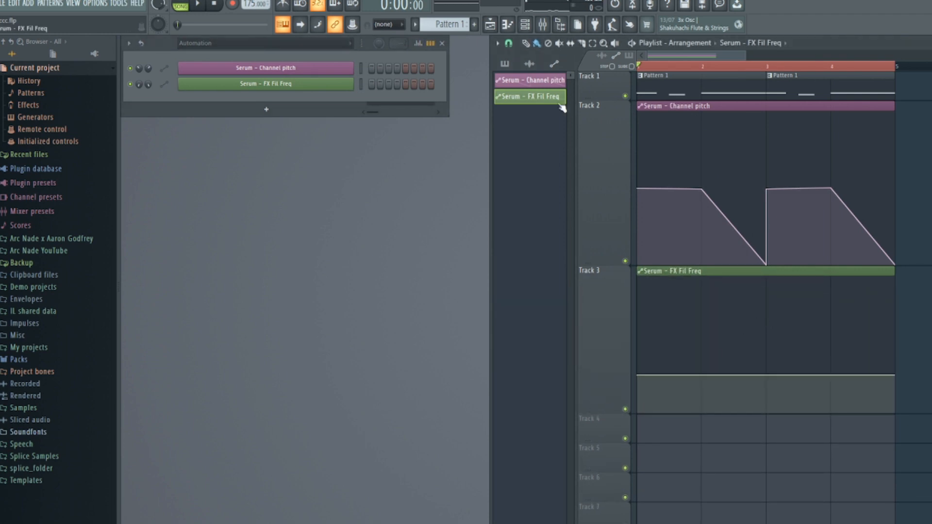
pyautogui.moveTo(742, 51); pyautogui.dragTo(706, 51)
pyautogui.click(508, 43)
pyautogui.click(526, 153)
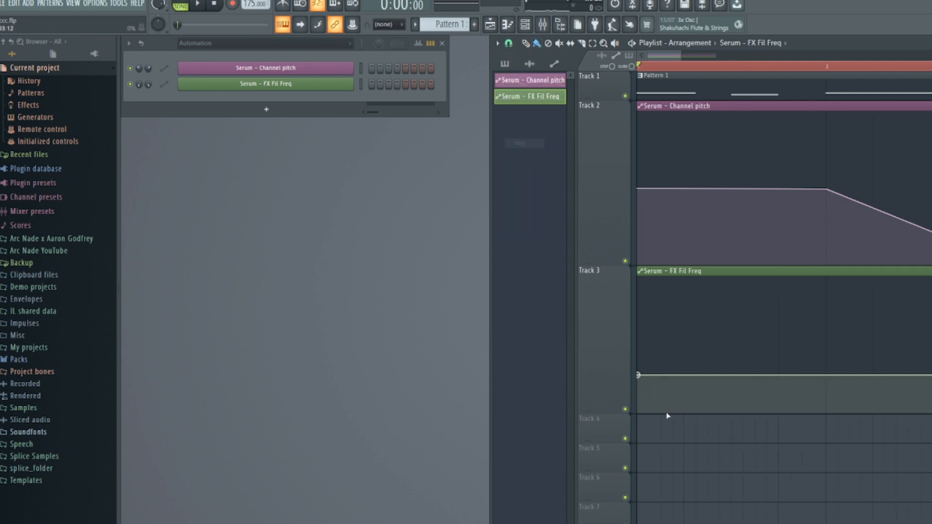
# Shape the start of the FX Fil Freq automation as a steep rise from minimum at bar 1 to a high peak just after it.
pyautogui.moveTo(654, 379); pyautogui.dragTo(598, 419)
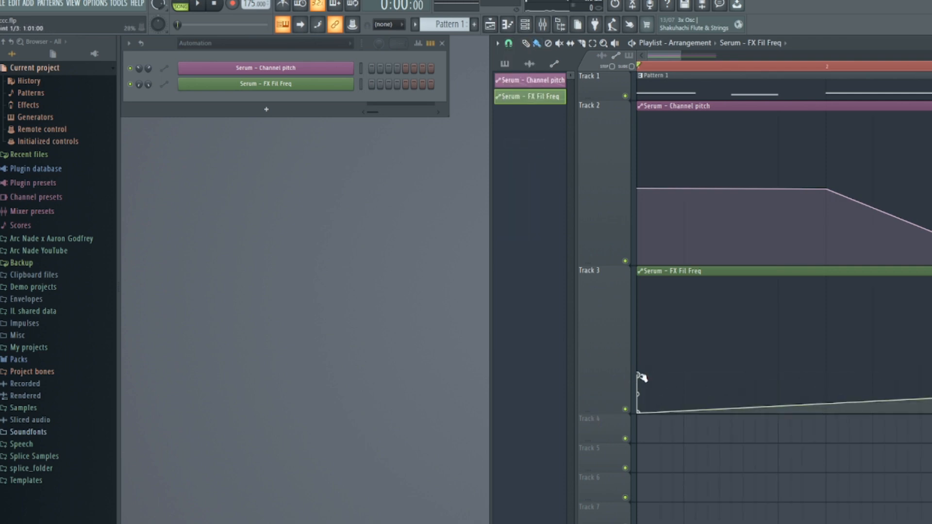
pyautogui.rightClick(639, 376)
pyautogui.press('Escape')
pyautogui.moveTo(640, 413); pyautogui.dragTo(673, 324)
pyautogui.moveTo(640, 375); pyautogui.dragTo(616, 449)
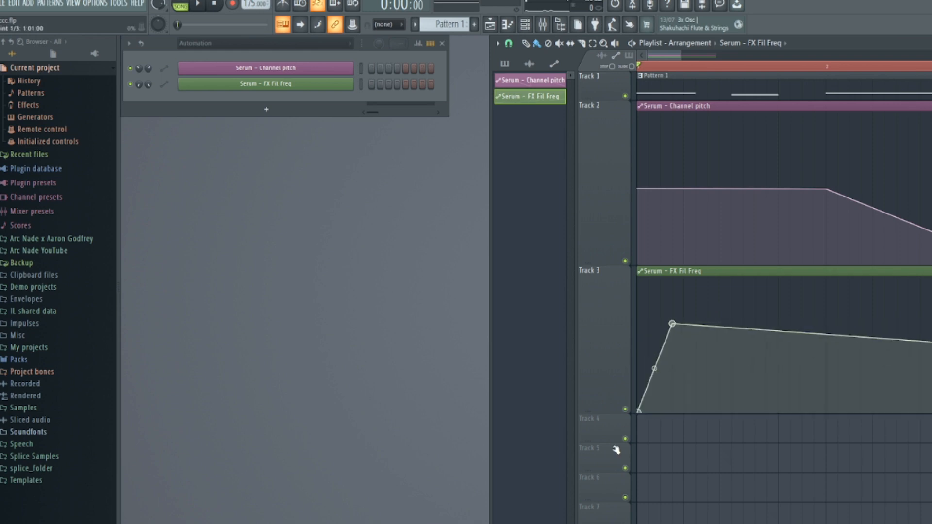
pyautogui.moveTo(678, 323); pyautogui.dragTo(654, 300)
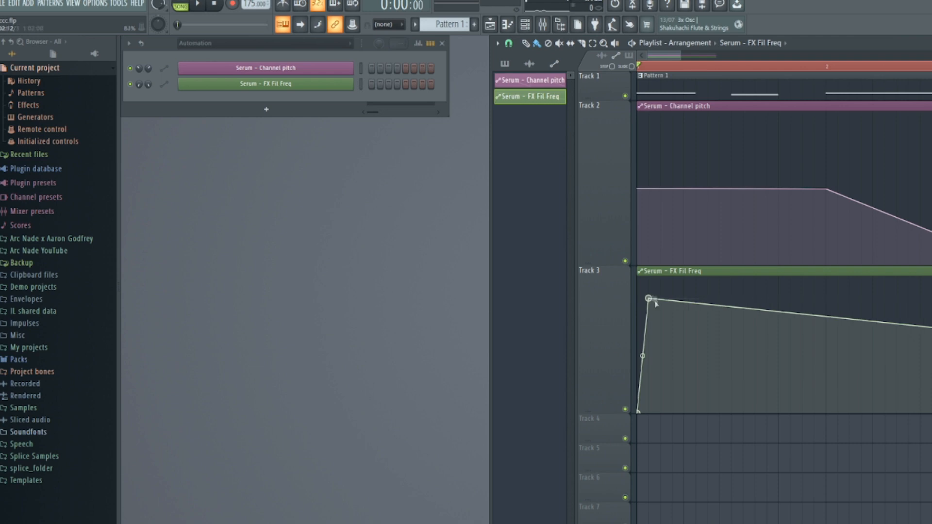
# Return the filter automation to minimum shortly after its first peak, fine-tune the peak and audition the result.
pyautogui.rightClick(684, 408)
pyautogui.press('space')
pyautogui.press('space')
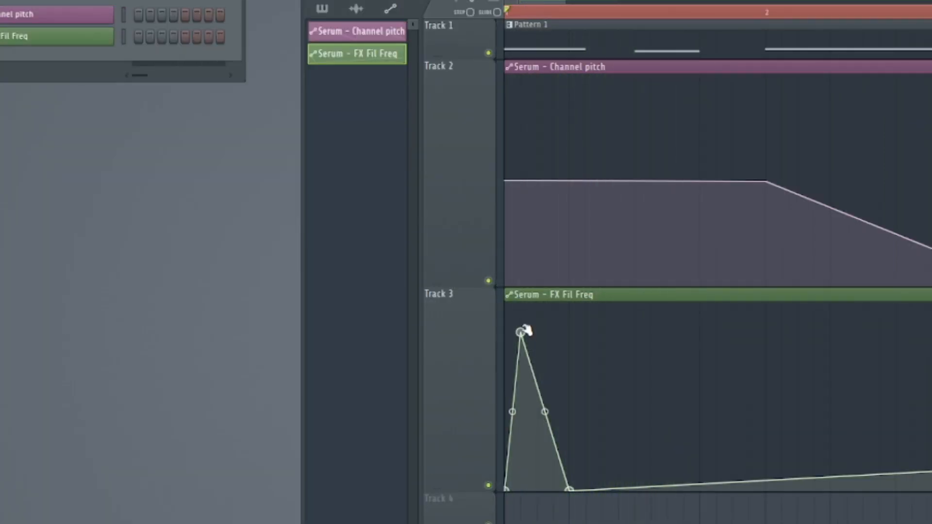
pyautogui.moveTo(526, 331); pyautogui.dragTo(522, 344)
pyautogui.press('space')
pyautogui.press('space')
pyautogui.press('space')
pyautogui.press('space')
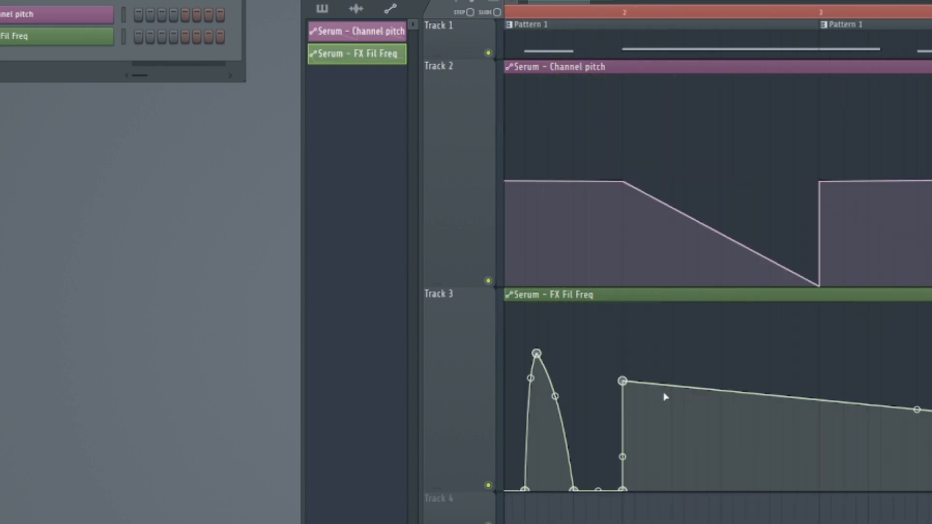
# Curve the filter pulse starting at bar 2 down to minimum and add a slightly higher second decaying pulse directly after it.
pyautogui.rightClick(666, 397)
pyautogui.moveTo(666, 397); pyautogui.dragTo(664, 520)
pyautogui.rightClick(672, 405)
pyautogui.moveTo(672, 407); pyautogui.dragTo(661, 364)
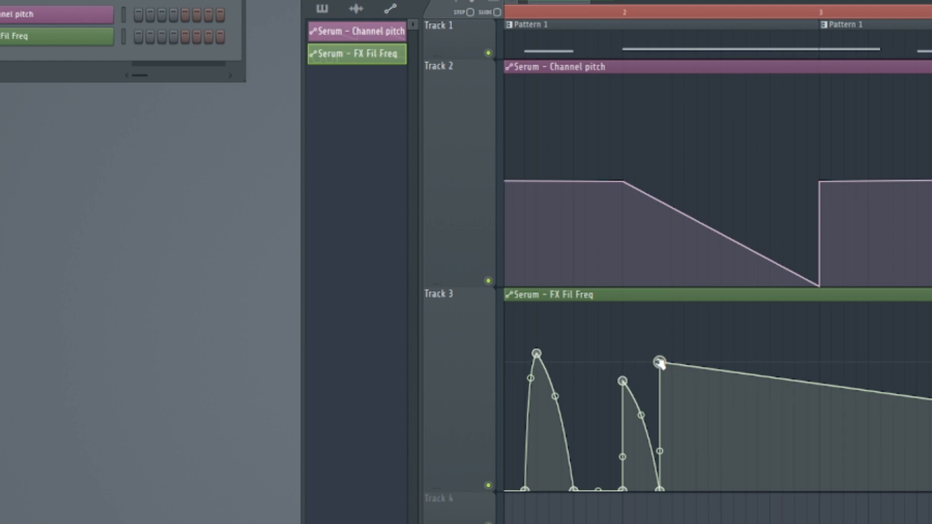
pyautogui.rightClick(727, 409)
pyautogui.moveTo(727, 409); pyautogui.dragTo(704, 487)
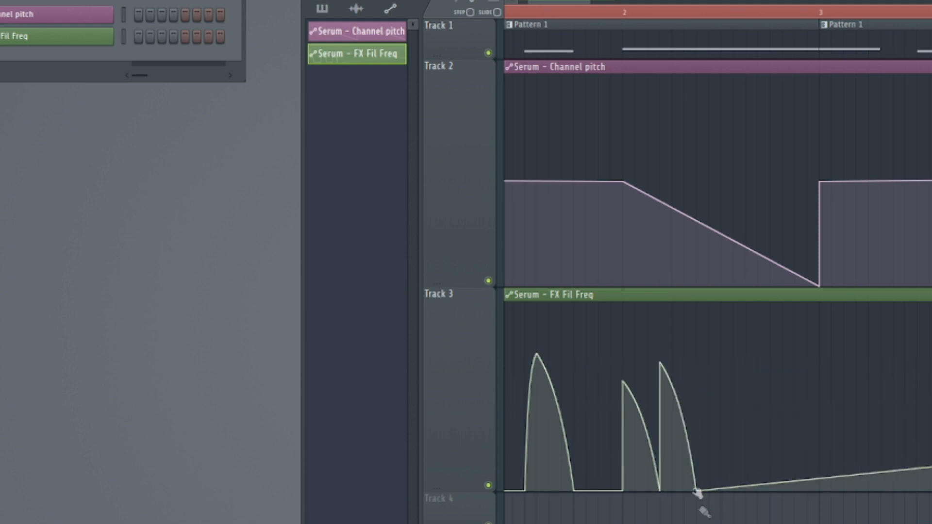
pyautogui.scroll(3, 663, 7)
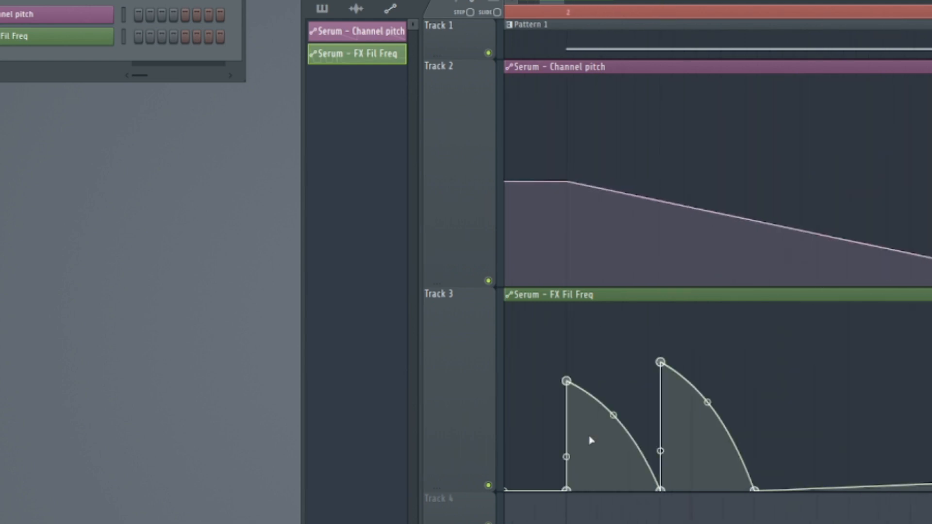
# Add a third decaying pulse of equal length to the filter automation after bar 2 and play it back.
pyautogui.rightClick(756, 383)
pyautogui.moveTo(756, 384); pyautogui.dragTo(760, 361)
pyautogui.rightClick(865, 426)
pyautogui.moveTo(865, 426); pyautogui.dragTo(852, 502)
pyautogui.press('space')
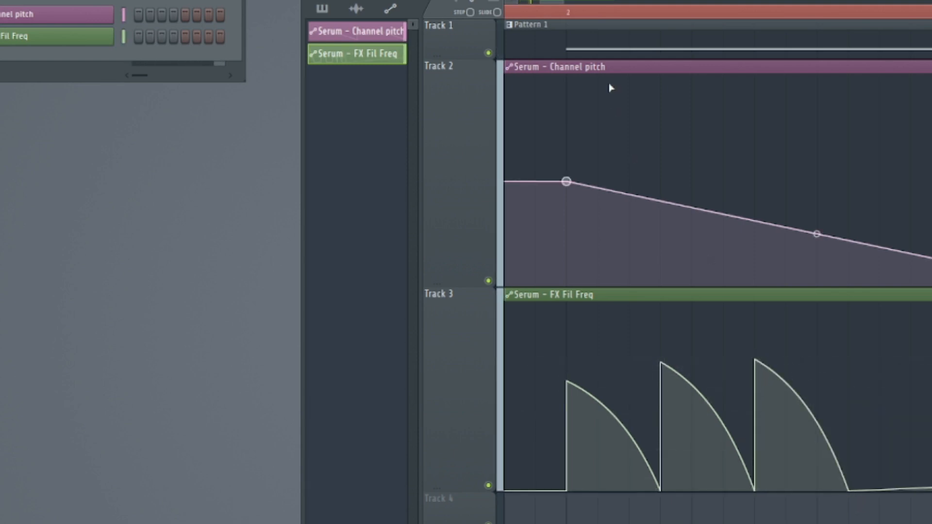
pyautogui.scroll(-2, 672, 130)
pyautogui.press('space')
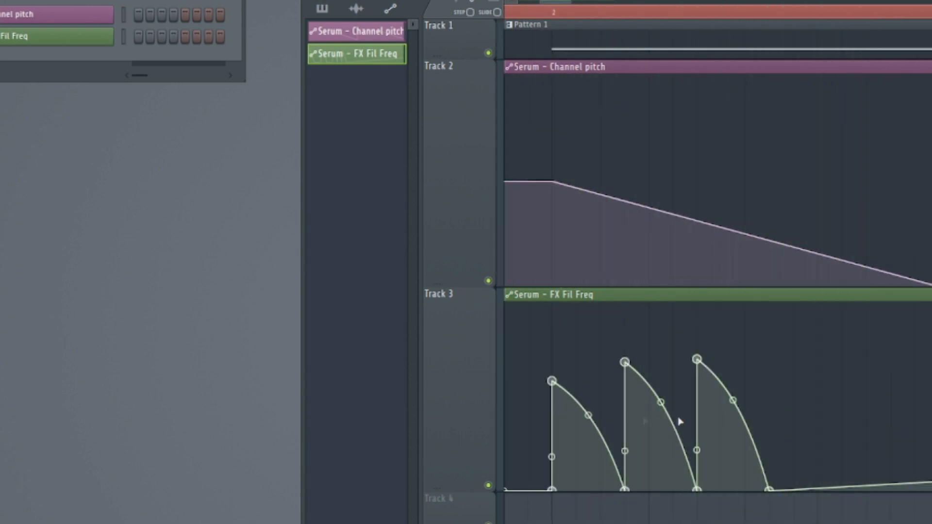
# Add a fourth pulse to the filter automation, starting high where the third ends and falling back to minimum.
pyautogui.rightClick(765, 402)
pyautogui.moveTo(765, 402); pyautogui.dragTo(763, 368)
pyautogui.rightClick(815, 432)
pyautogui.moveTo(816, 433); pyautogui.dragTo(839, 520)
# Add a fifth filter automation pulse that decays to minimum at bar 3, and audition the pulse series.
pyautogui.scroll(-1, 839, 510)
pyautogui.rightClick(786, 383)
pyautogui.moveTo(787, 383); pyautogui.dragTo(792, 367)
pyautogui.rightClick(850, 469)
pyautogui.moveTo(849, 468); pyautogui.dragTo(869, 500)
pyautogui.press('space')
# Trim the FX Fil Freq clip to end at bar 3 and place a copy on Track 3 from bar 3 to bar 5.
pyautogui.moveTo(578, 2); pyautogui.dragTo(600, 2)
pyautogui.press('space')
pyautogui.moveTo(876, 306)
pyautogui.mouseDown()
pyautogui.moveTo(628, 332)
pyautogui.moveTo(635, 326)
pyautogui.mouseUp()
pyautogui.moveTo(572, 292)
pyautogui.mouseDown()
pyautogui.moveTo(904, 293)
pyautogui.moveTo(811, 295)
pyautogui.mouseUp()
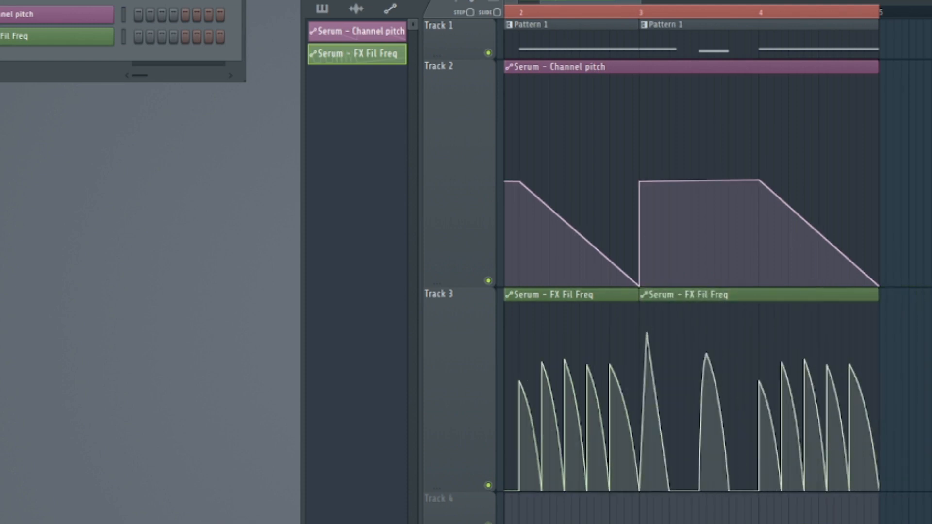
# Reduce Track 2's height and play the arrangement with both pitch and filter automation.
pyautogui.scroll(-2, 705, 16)
pyautogui.moveTo(652, 2); pyautogui.dragTo(662, 2)
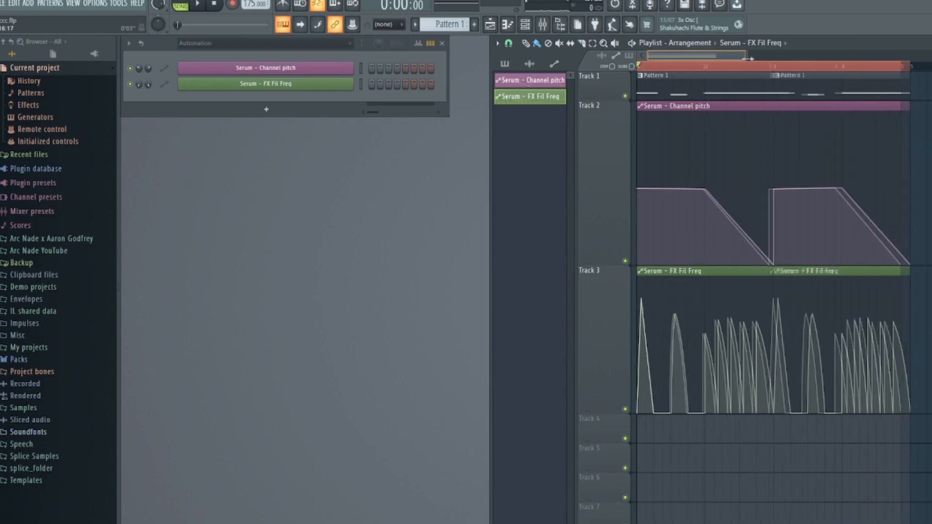
pyautogui.moveTo(749, 59); pyautogui.dragTo(753, 59)
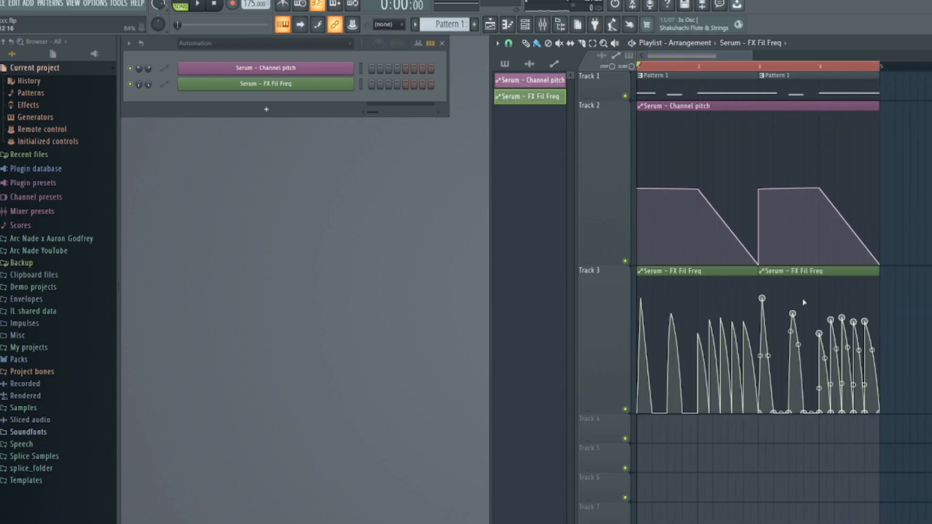
pyautogui.moveTo(596, 265); pyautogui.dragTo(603, 185)
pyautogui.press('space')
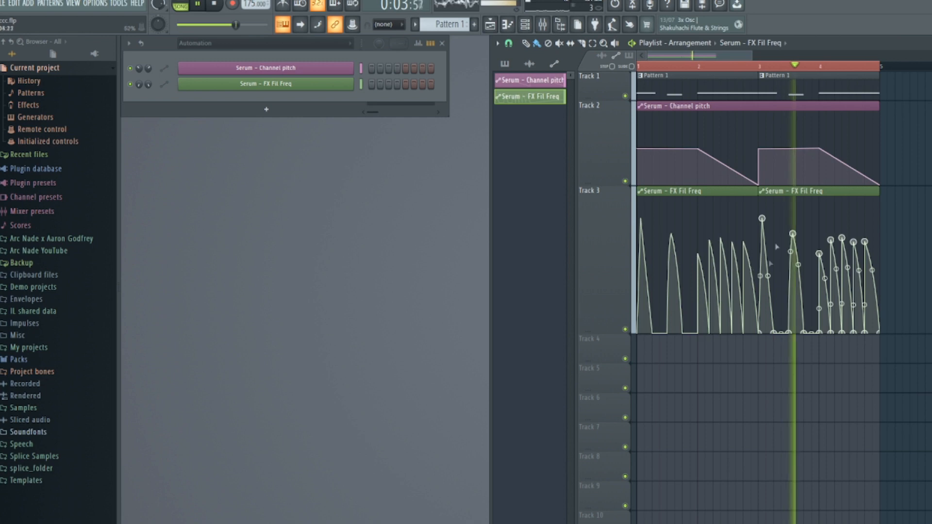
pyautogui.scroll(3, 773, 68)
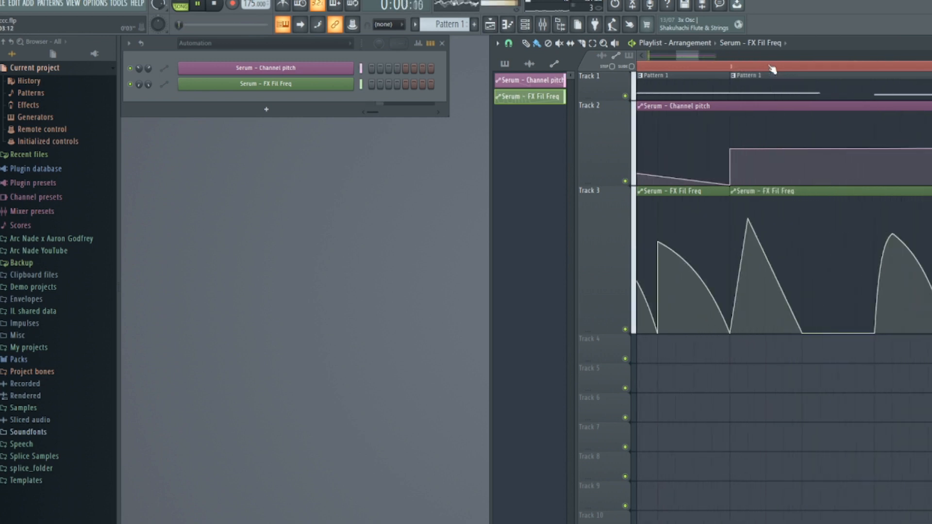
pyautogui.scroll(-3, 773, 68)
pyautogui.press('space')
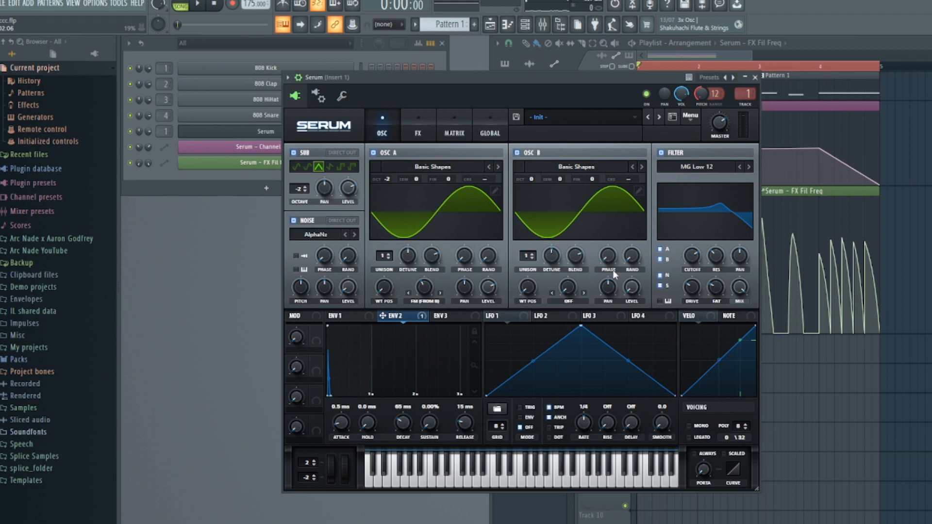
# Adjust the resonance and drive of Serum's FX filter during playback and set its fat amount to 0%.
pyautogui.click(424, 133)
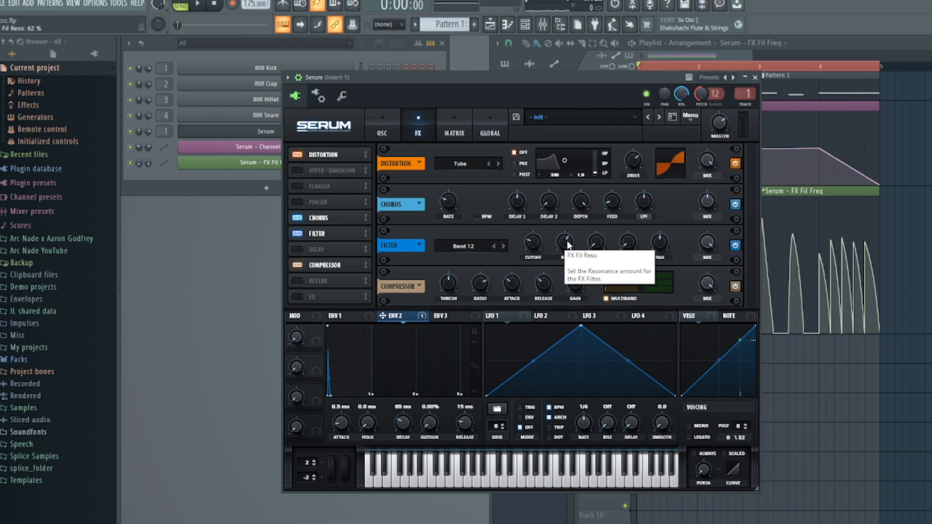
pyautogui.press('space')
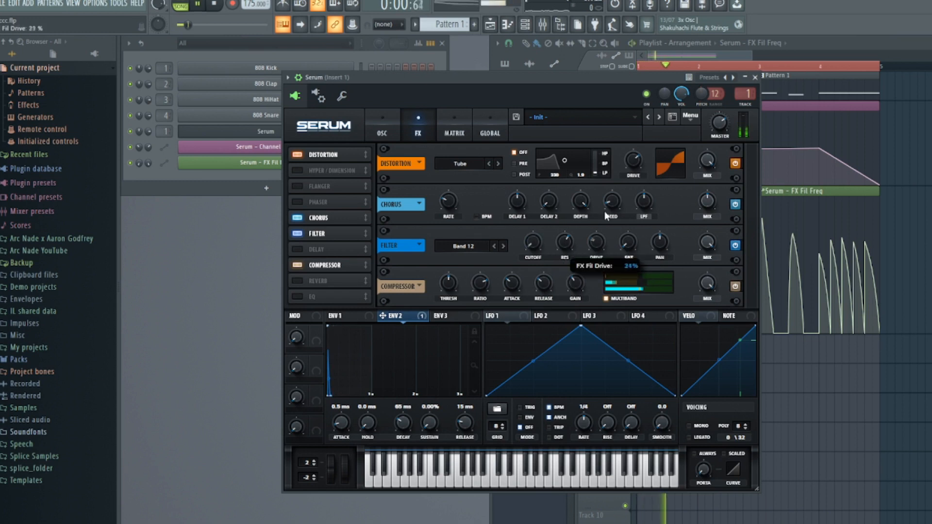
pyautogui.moveTo(565, 244); pyautogui.dragTo(557, 286)
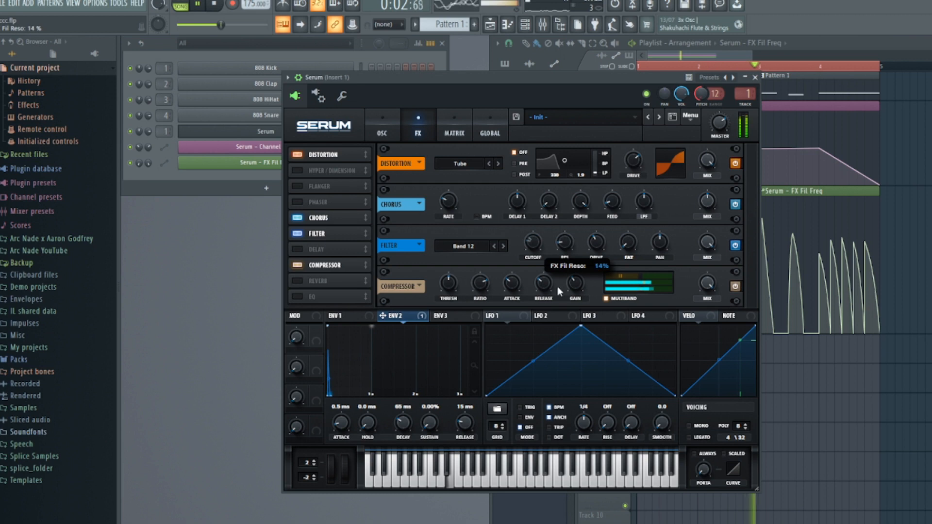
pyautogui.moveTo(597, 249); pyautogui.dragTo(598, 305)
pyautogui.moveTo(565, 244); pyautogui.dragTo(569, 289)
pyautogui.moveTo(629, 245); pyautogui.dragTo(637, 208)
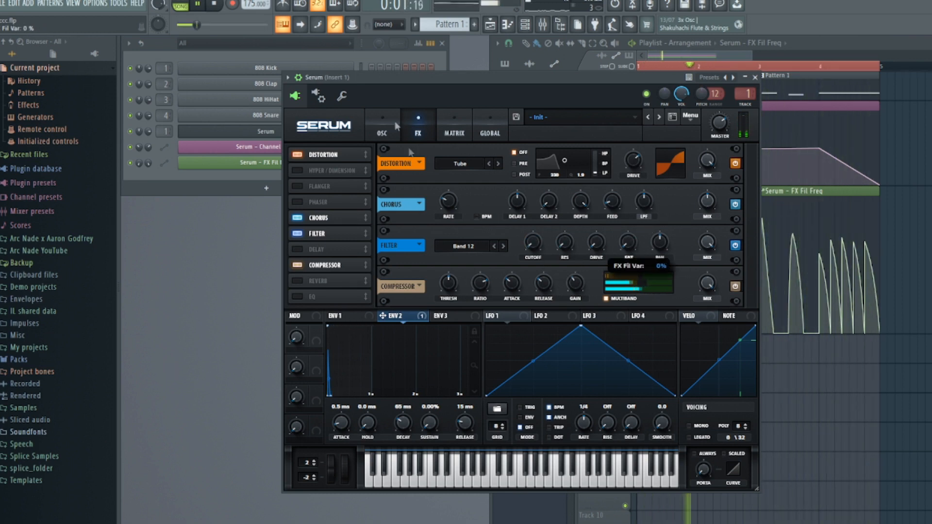
# Step oscillator B's wavetable position up to 2 and on to 3 while the arrangement plays.
pyautogui.click(382, 132)
pyautogui.moveTo(528, 289); pyautogui.dragTo(529, 277)
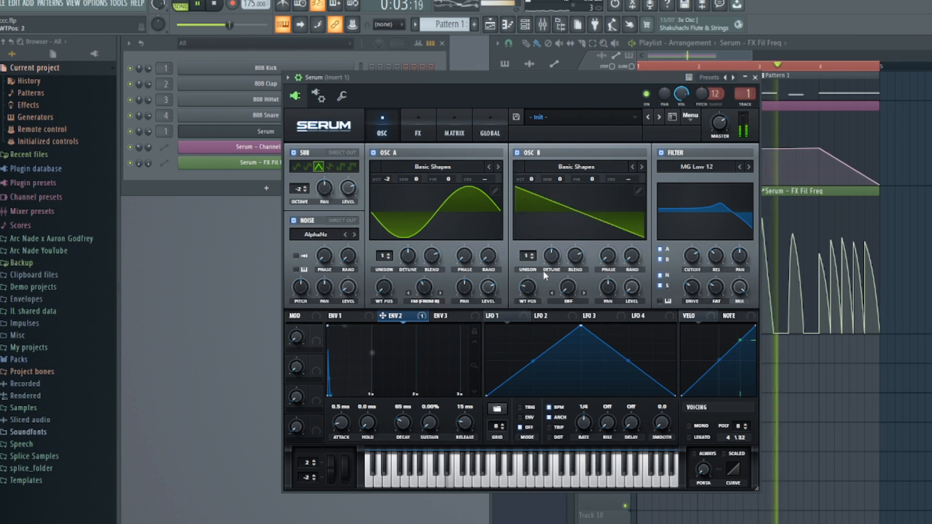
pyautogui.moveTo(528, 290); pyautogui.dragTo(528, 278)
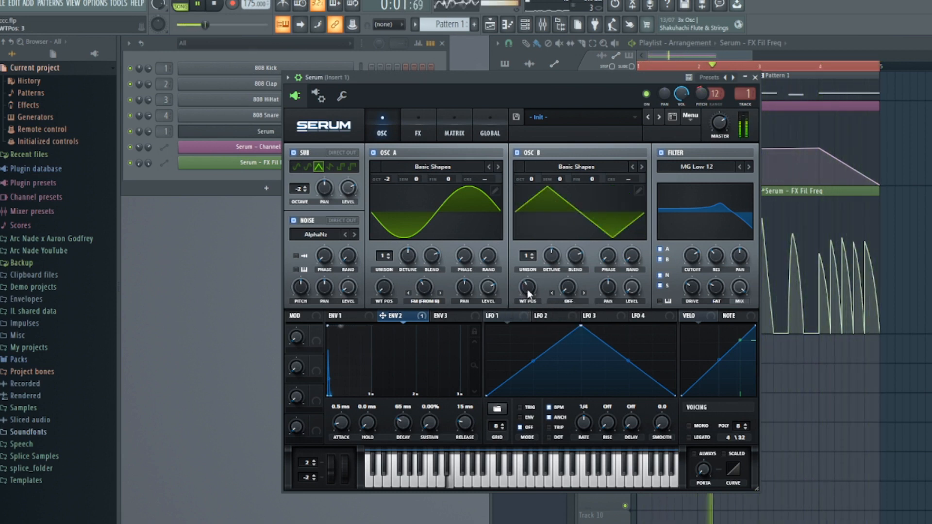
# Raise oscillator B's wavetable position to 5, then bring it down to 1 while the arrangement plays.
pyautogui.moveTo(528, 289); pyautogui.dragTo(528, 277)
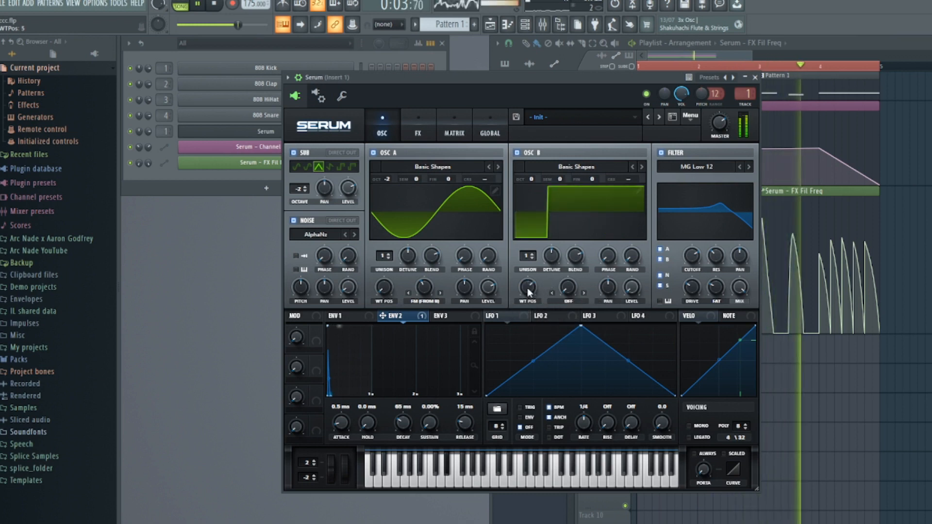
pyautogui.moveTo(528, 289); pyautogui.dragTo(535, 457)
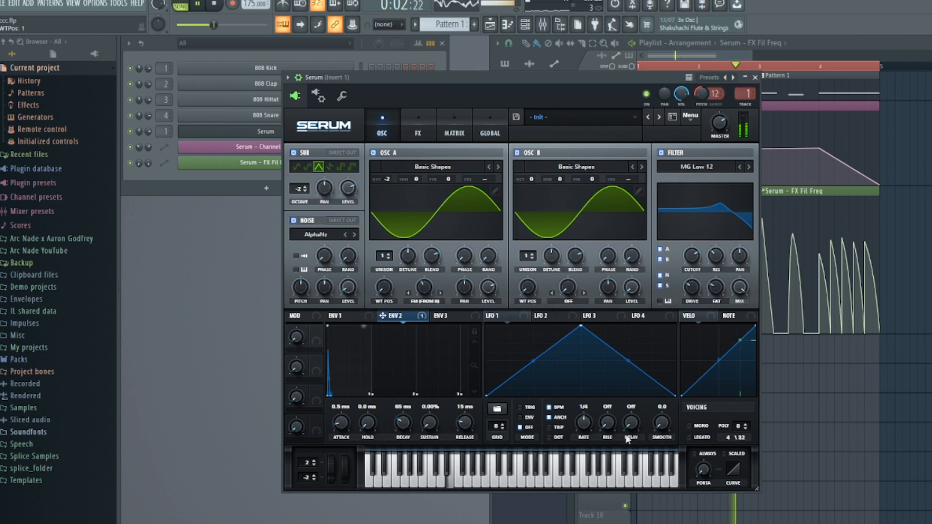
# Adjust oscillator A's FM (from B) warp to 39% and switch the sub oscillator's waveform to square.
pyautogui.moveTo(426, 291); pyautogui.dragTo(428, 297)
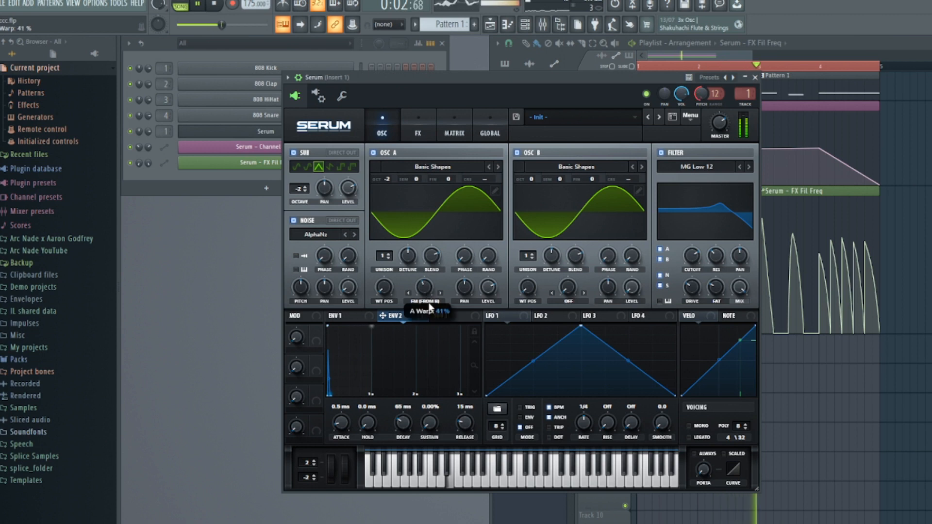
pyautogui.moveTo(430, 298)
pyautogui.mouseDown()
pyautogui.moveTo(427, 290)
pyautogui.moveTo(434, 315)
pyautogui.mouseUp()
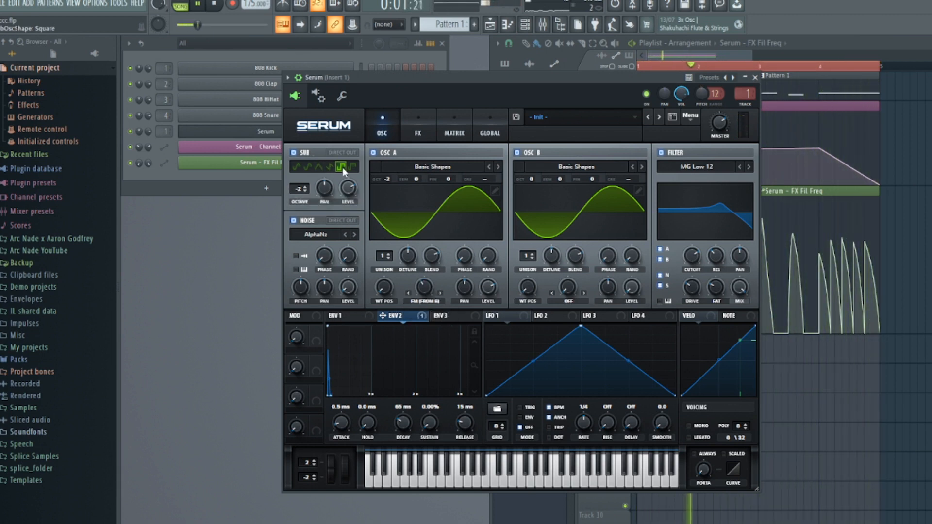
pyautogui.moveTo(439, 289); pyautogui.dragTo(429, 314)
# Set oscillator B's warp mode to Asym + after trying Quantize, raise its amount, and set oscillator A's FM warp to 36%.
pyautogui.click(568, 298)
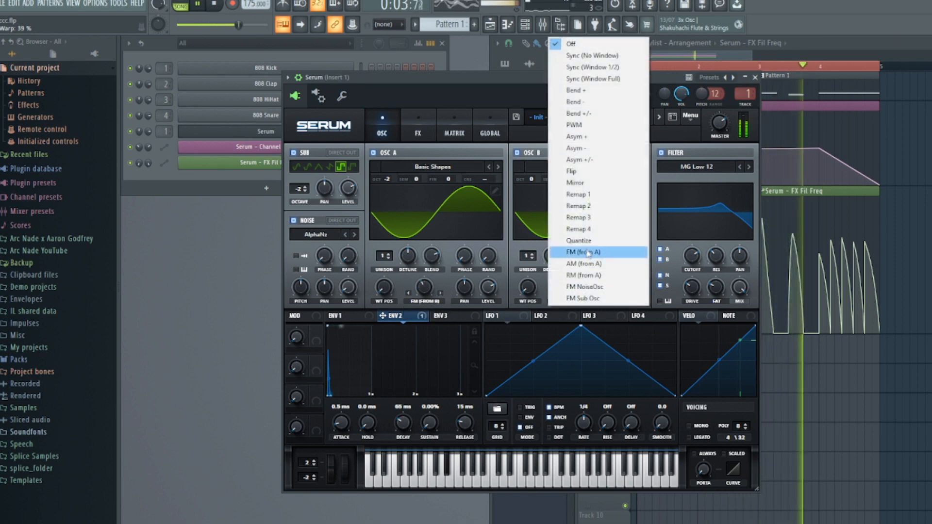
pyautogui.click(598, 245)
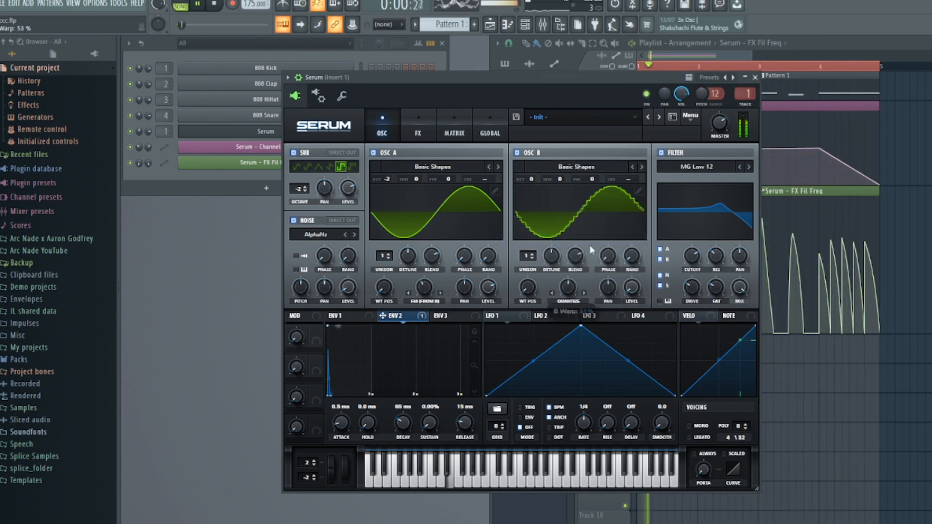
pyautogui.click(573, 304)
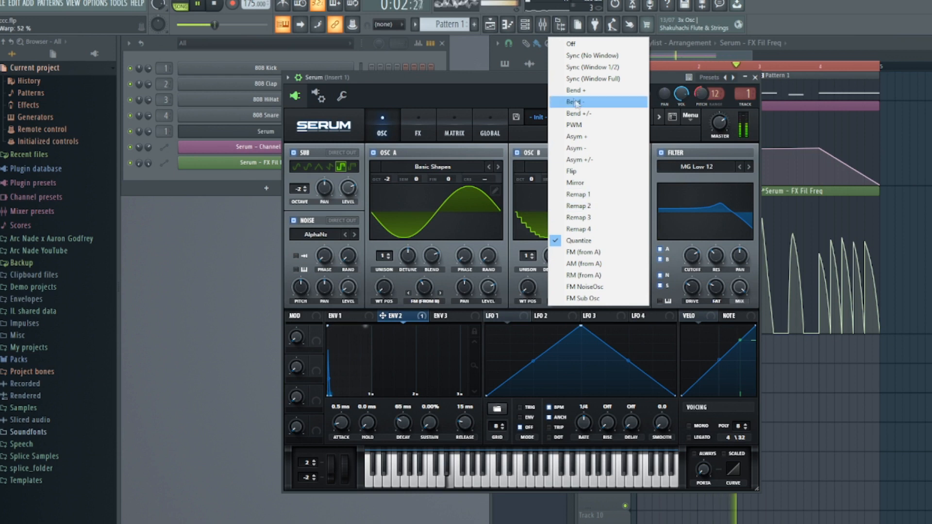
pyautogui.click(578, 136)
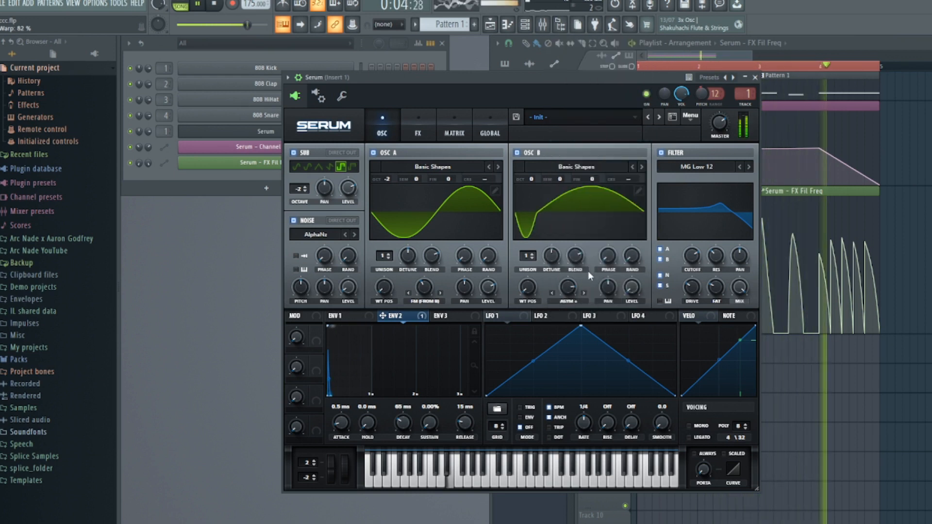
pyautogui.moveTo(578, 285)
pyautogui.mouseDown()
pyautogui.moveTo(567, 316)
pyautogui.moveTo(574, 283)
pyautogui.mouseUp()
pyautogui.moveTo(427, 286); pyautogui.dragTo(429, 311)
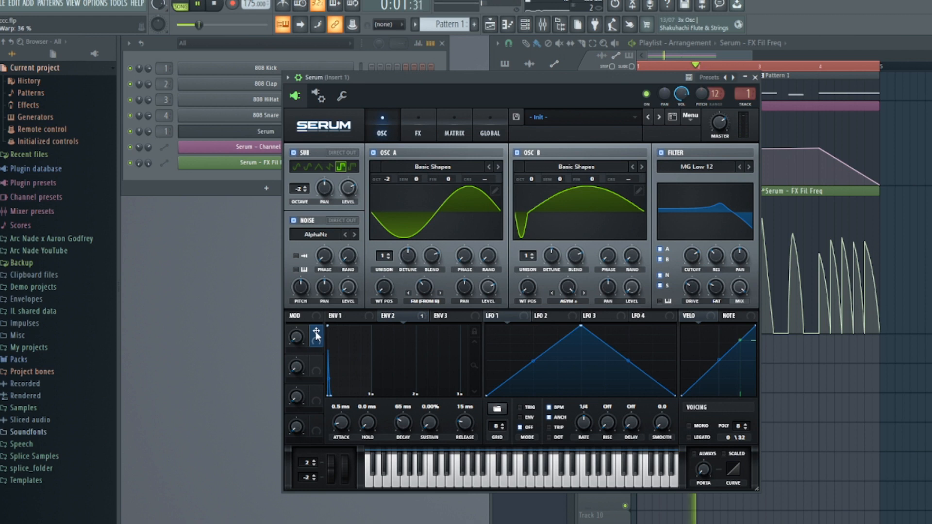
# Assign Macro 1 to the chorus rate and the distortion drive, and reduce the chorus rate's modulation amount to 5.
pyautogui.click(423, 119)
pyautogui.moveTo(316, 335); pyautogui.dragTo(449, 201)
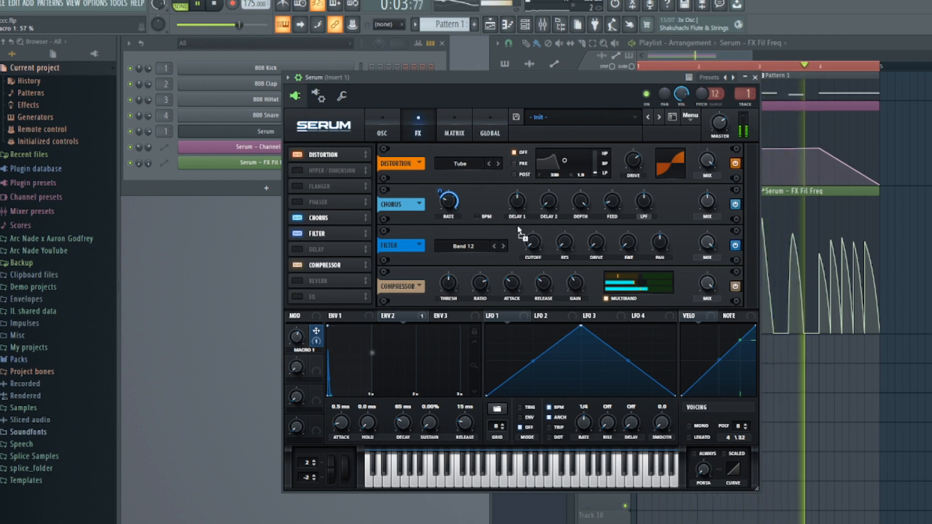
pyautogui.moveTo(597, 174); pyautogui.dragTo(633, 160)
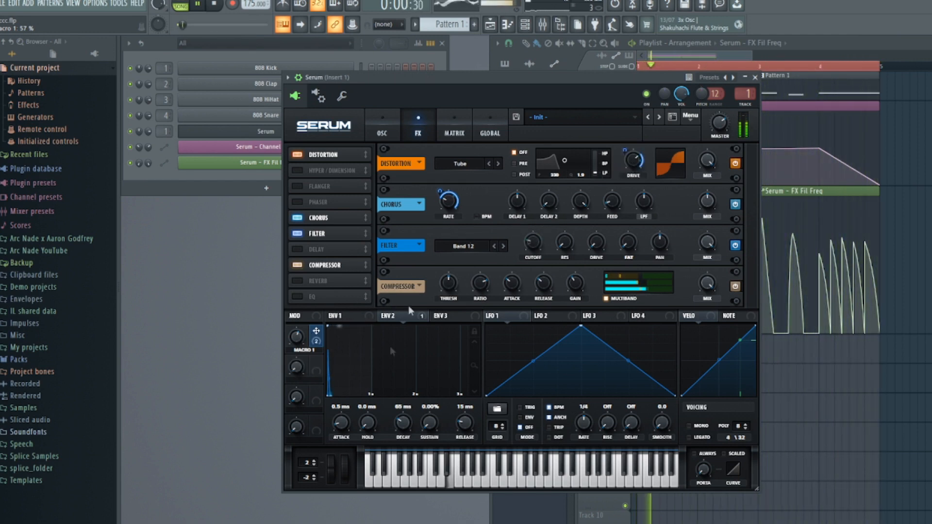
pyautogui.moveTo(440, 192); pyautogui.dragTo(441, 201)
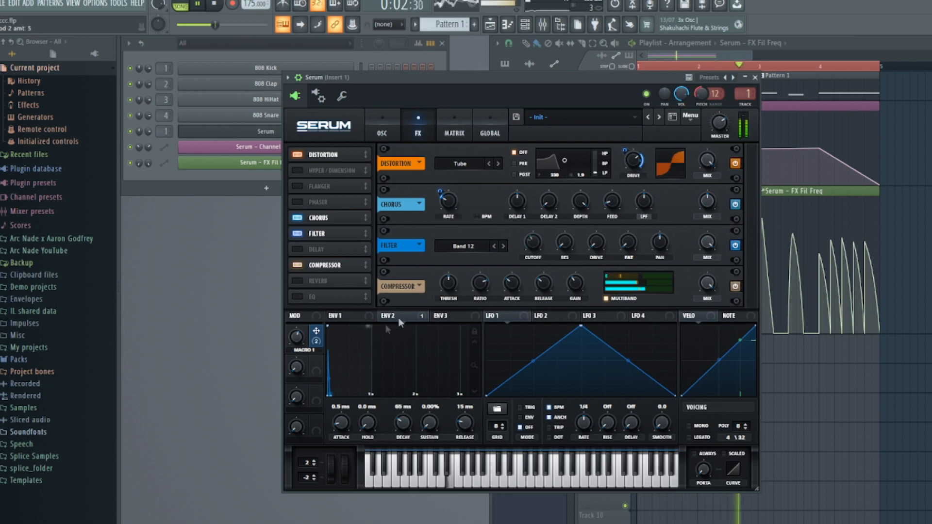
# Lower oscillator B's Asym + warp amount until its waveform is close to a plain sine.
pyautogui.click(394, 132)
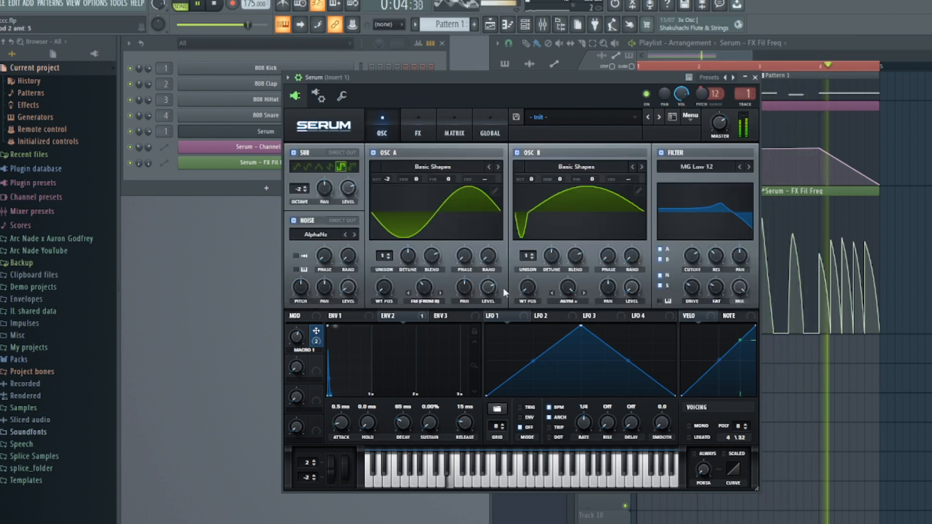
pyautogui.moveTo(567, 288); pyautogui.dragTo(566, 371)
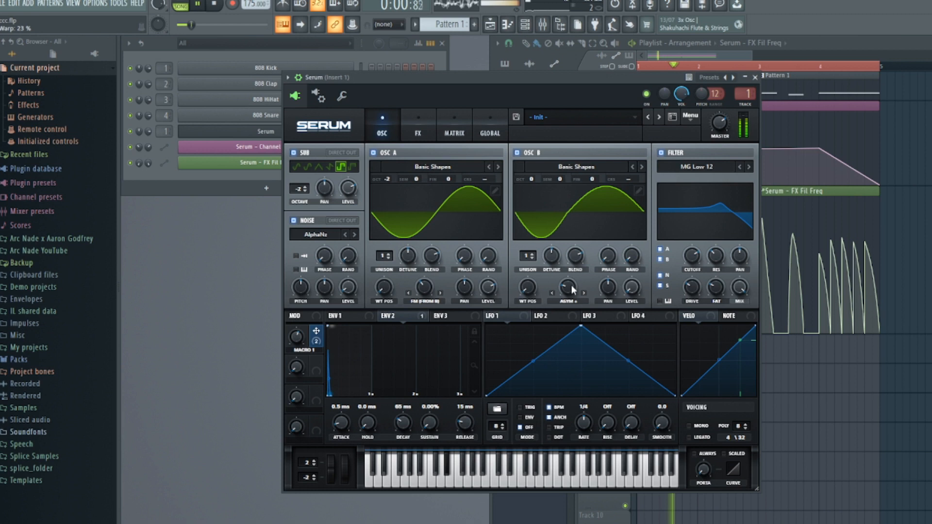
pyautogui.moveTo(570, 288); pyautogui.dragTo(562, 345)
# Increase the unison voices of oscillators B and A, and set oscillator B's unison detune to 0.06.
pyautogui.moveTo(527, 256)
pyautogui.mouseDown()
pyautogui.moveTo(527, 233)
pyautogui.moveTo(525, 260)
pyautogui.moveTo(527, 248)
pyautogui.mouseUp()
pyautogui.moveTo(383, 257); pyautogui.dragTo(412, 228)
pyautogui.moveTo(552, 258); pyautogui.dragTo(552, 290)
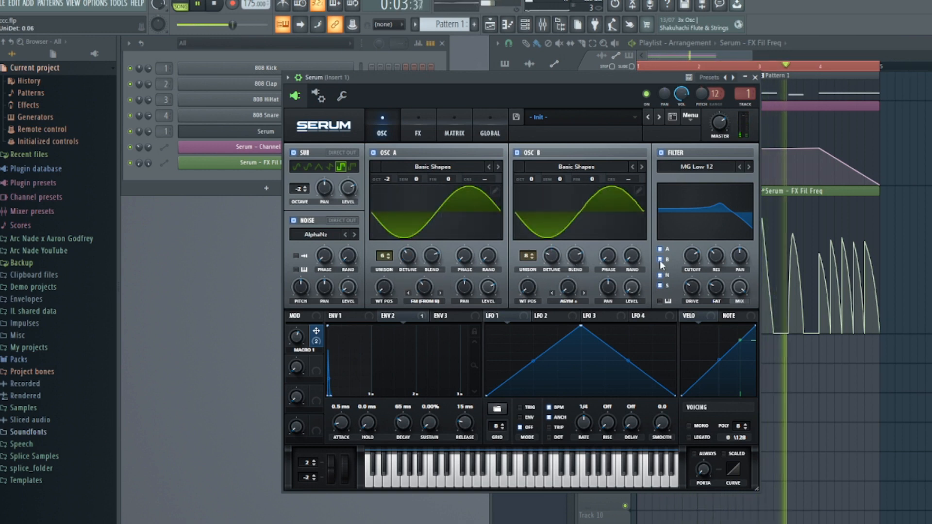
# Compare the sound with Serum's filter switched off and on, stop playback and close the Serum window.
pyautogui.click(661, 153)
pyautogui.click(661, 153)
pyautogui.press('space')
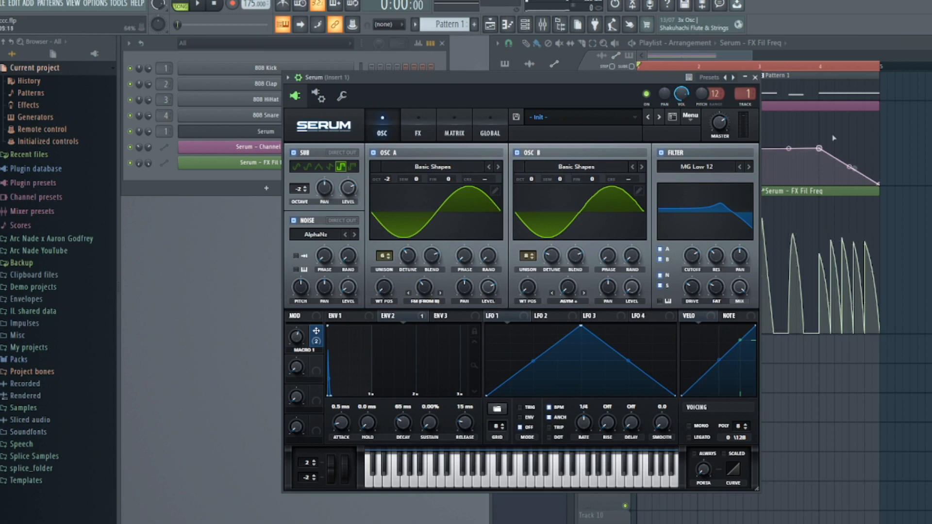
pyautogui.click(755, 78)
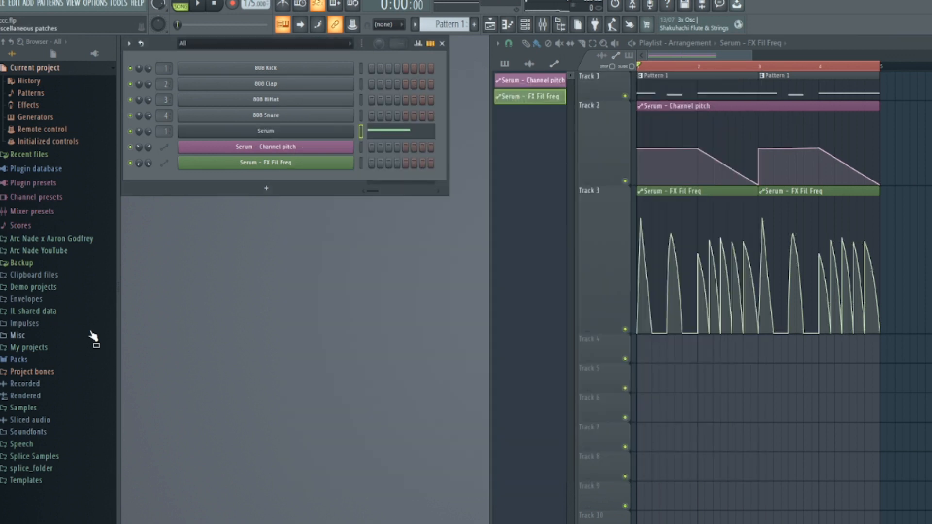